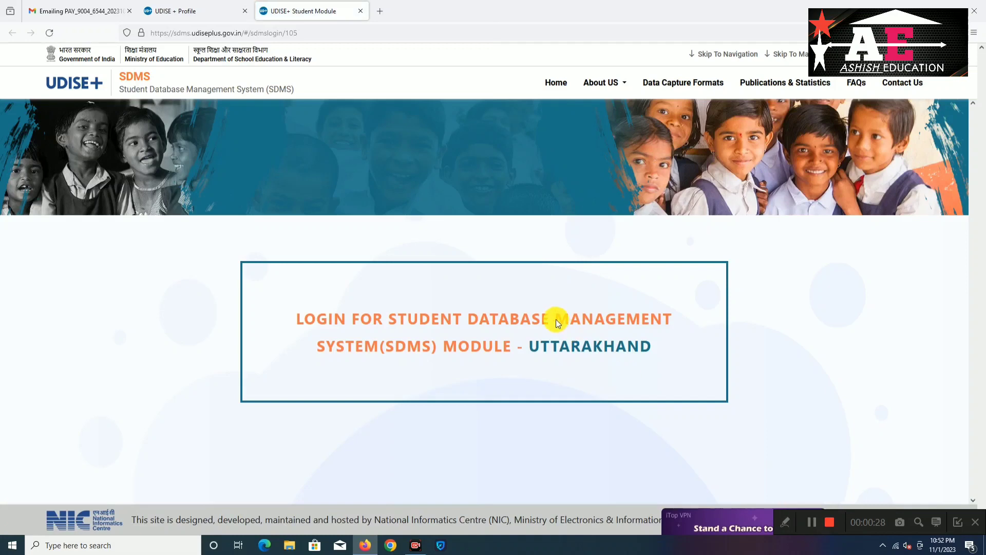
Log in to the Uttarakhand SDMS Student Module from the login page
left_click(643, 368)
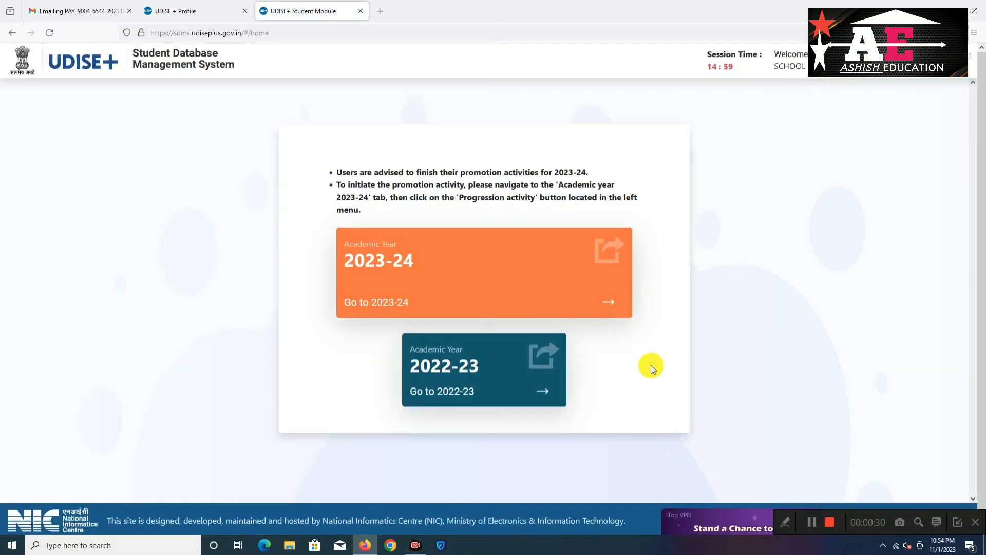
Enter the 2023-24 dashboard for GIC PAUNTHI, dismiss the notice, and open Section Management
left_click(504, 304)
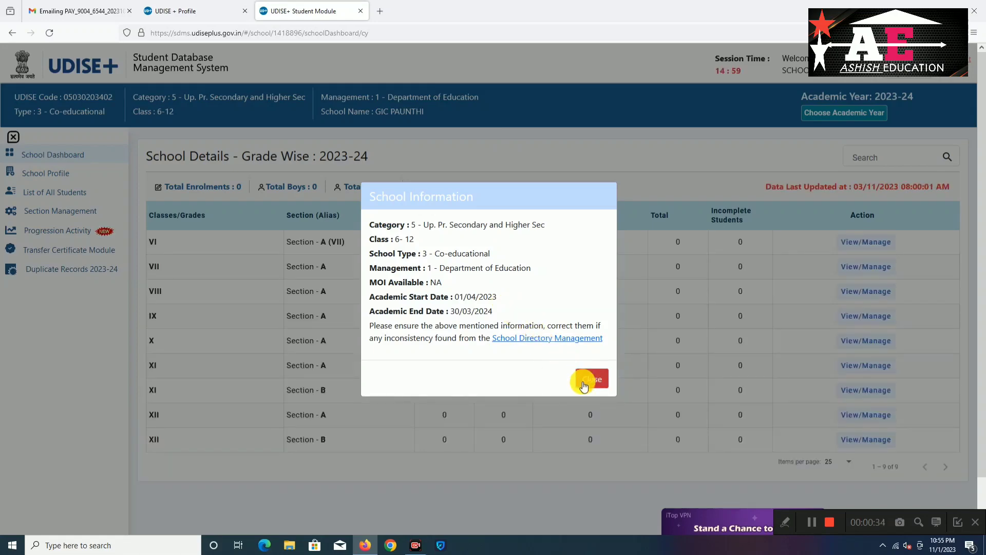
left_click(579, 380)
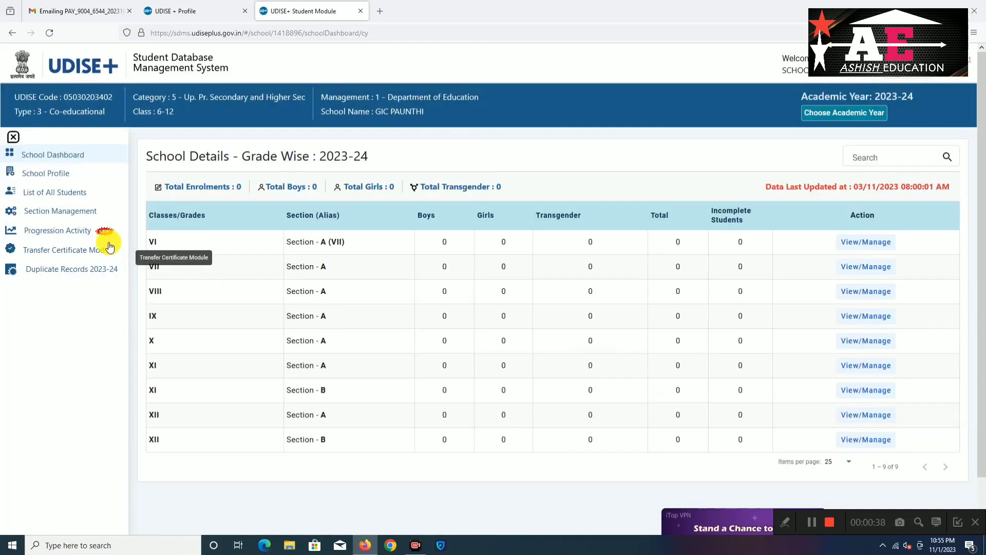
left_click(68, 217)
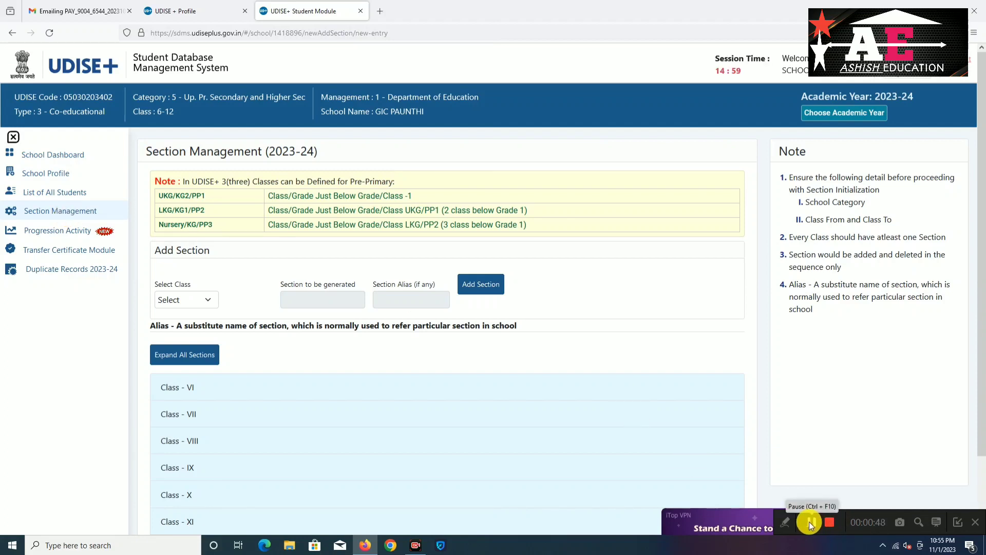
In the Progression Module, load the promotion list for class VI, section A
left_click(55, 236)
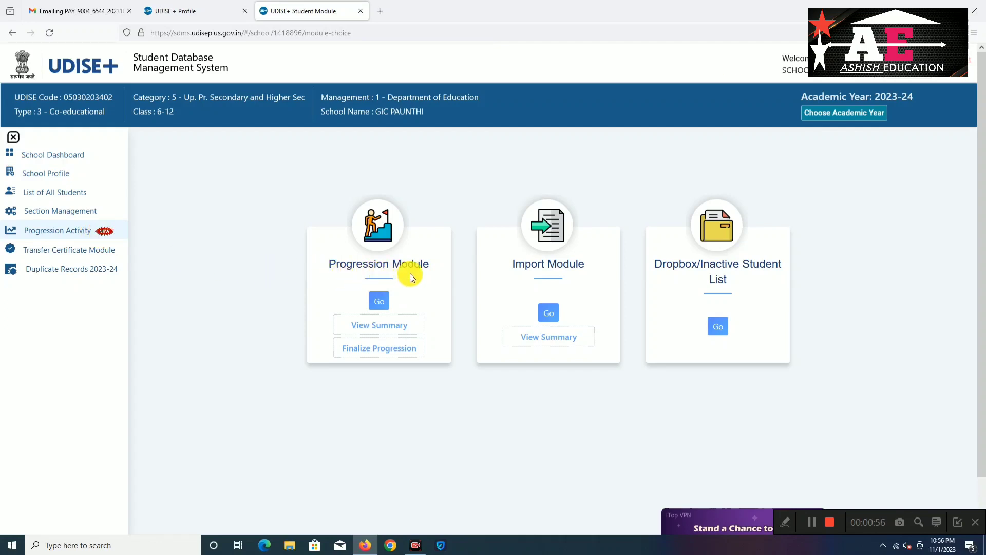
left_click(376, 303)
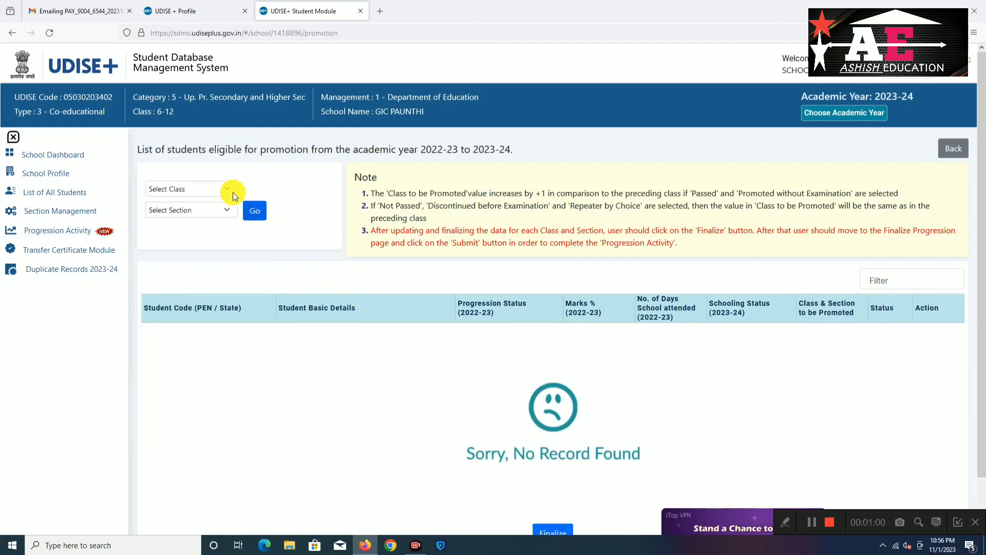
left_click(226, 187)
left_click(208, 220)
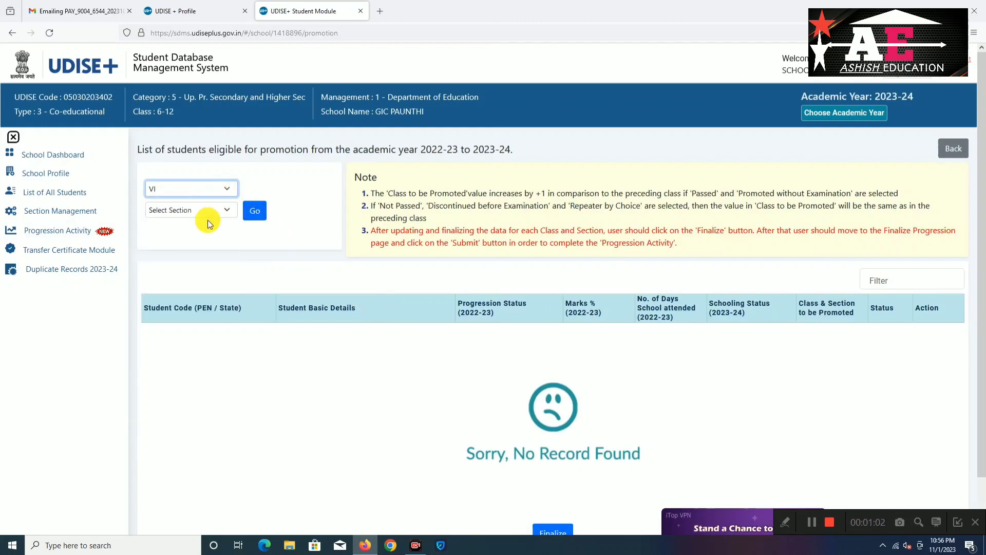
left_click(230, 211)
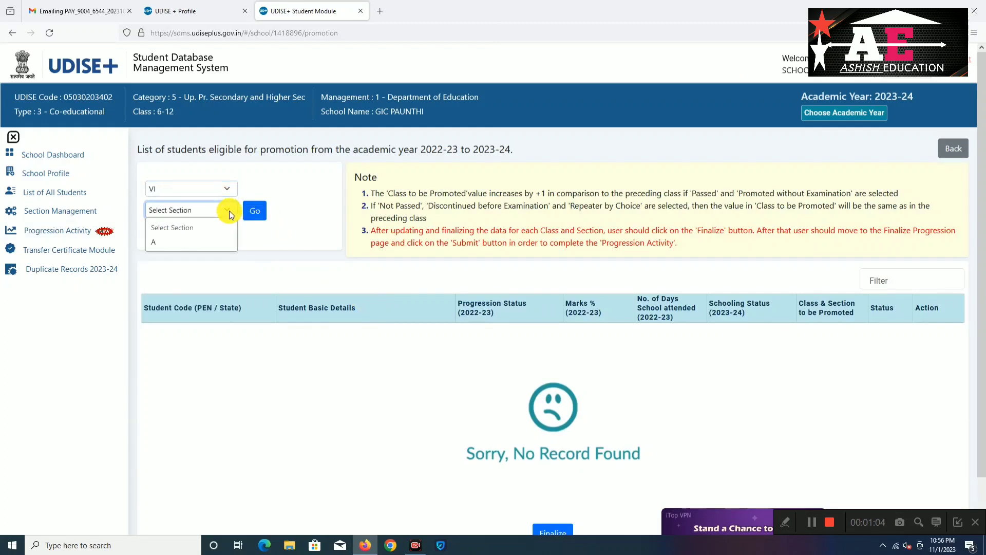
left_click(207, 247)
left_click(255, 213)
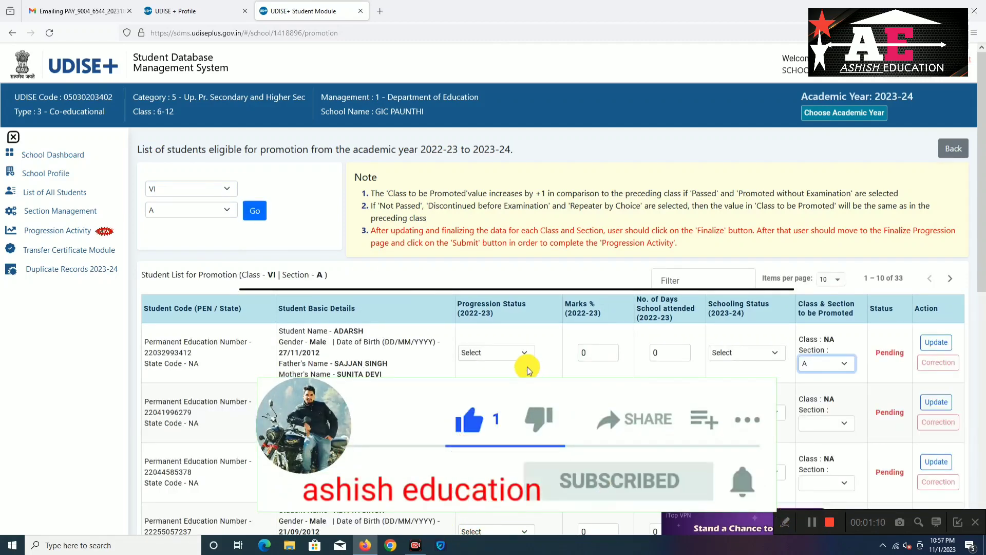
Mark the first student Promoted with 69% marks and 214 days attended
left_click(527, 353)
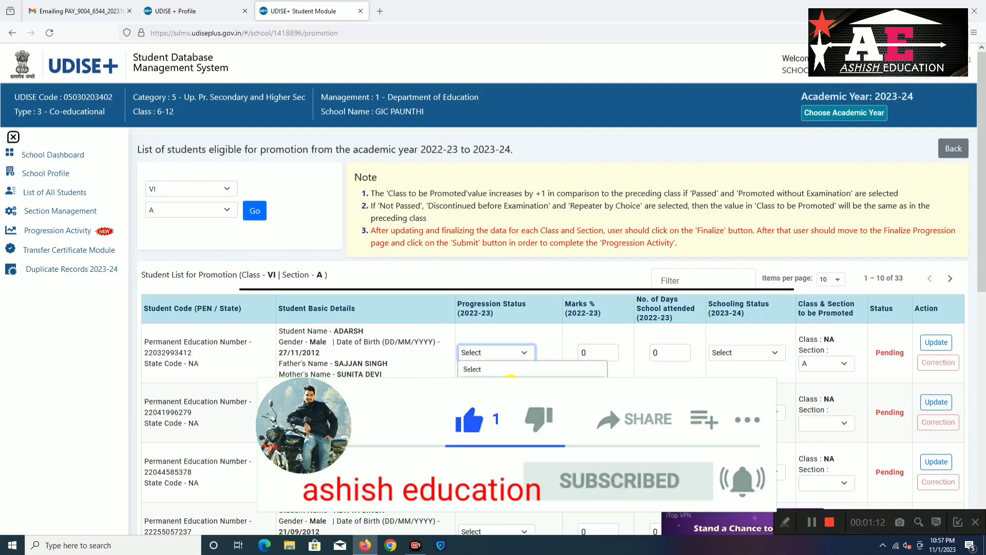
left_click(510, 380)
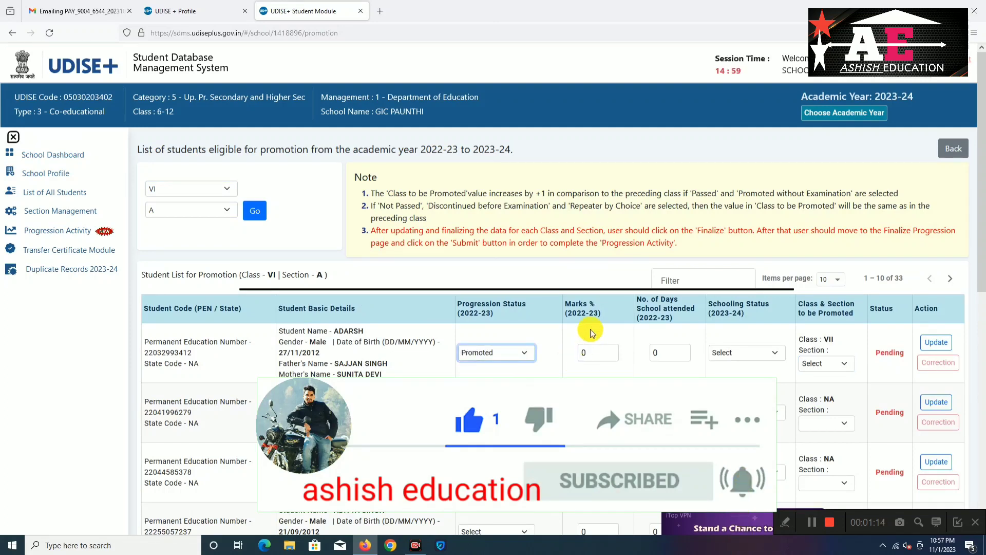
left_click(812, 521)
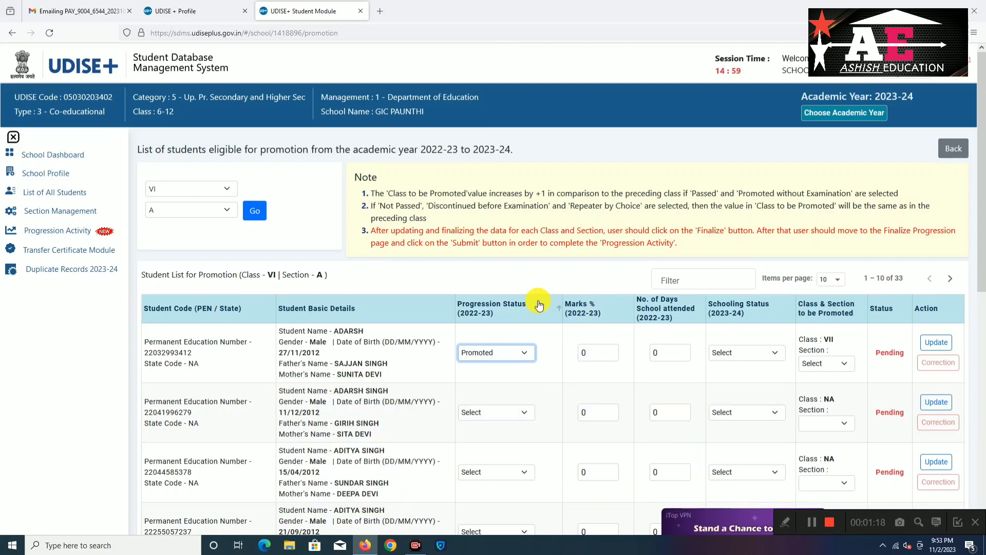
left_click(596, 353)
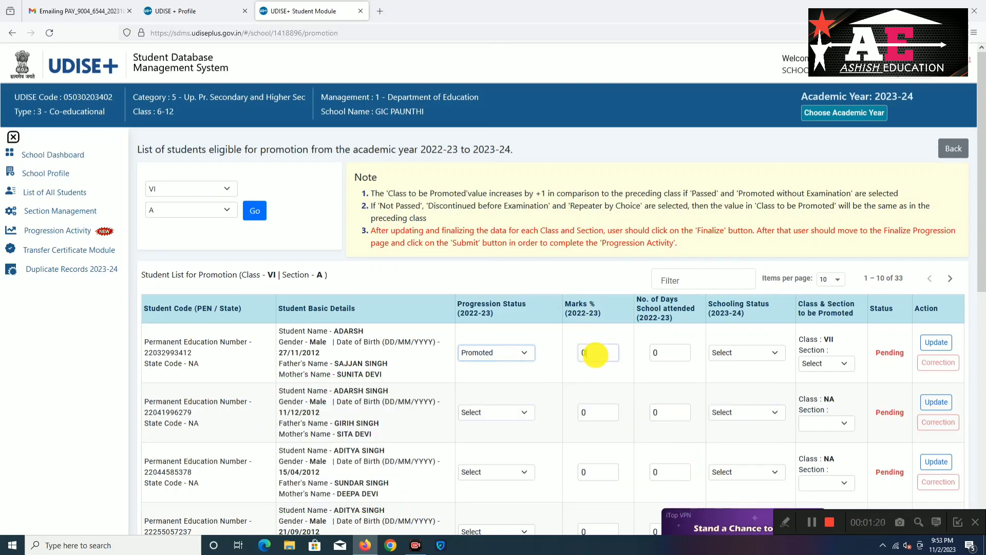
key("BackSpace")
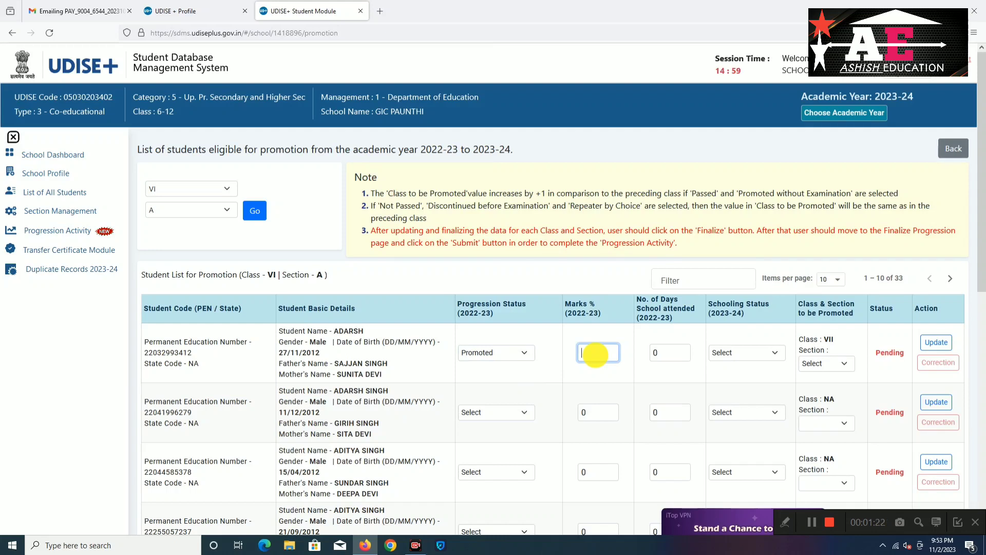
type("68.")
key("Tab")
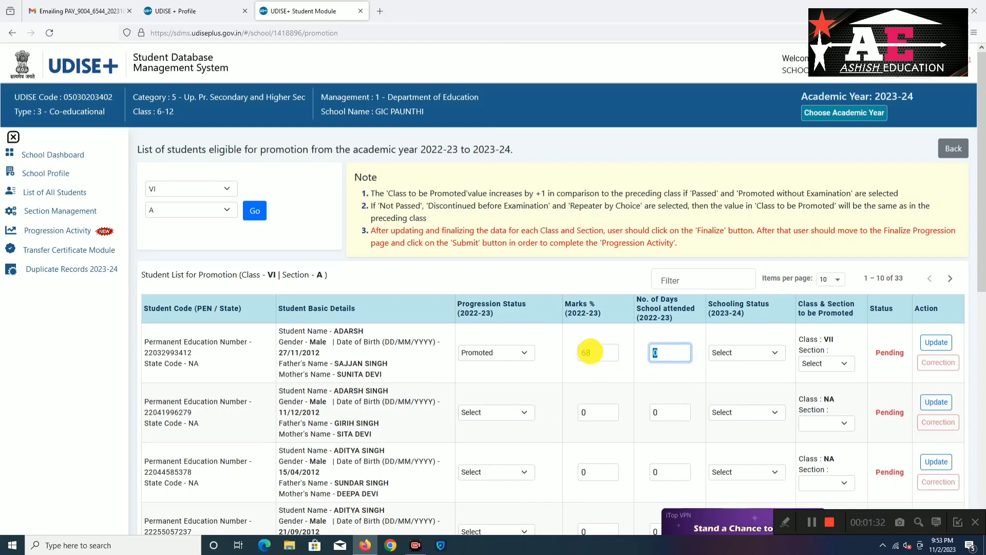
left_click(591, 353)
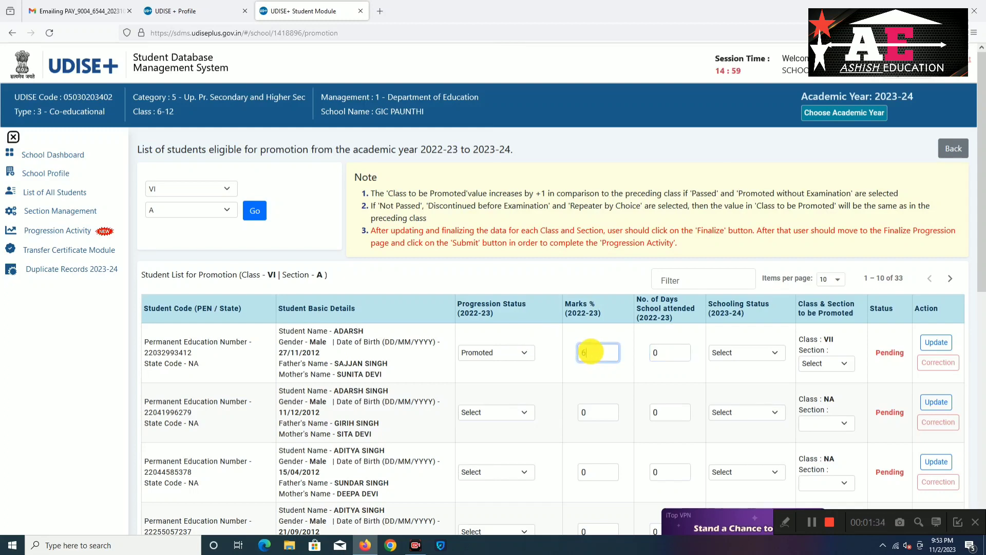
type("9")
key("Tab")
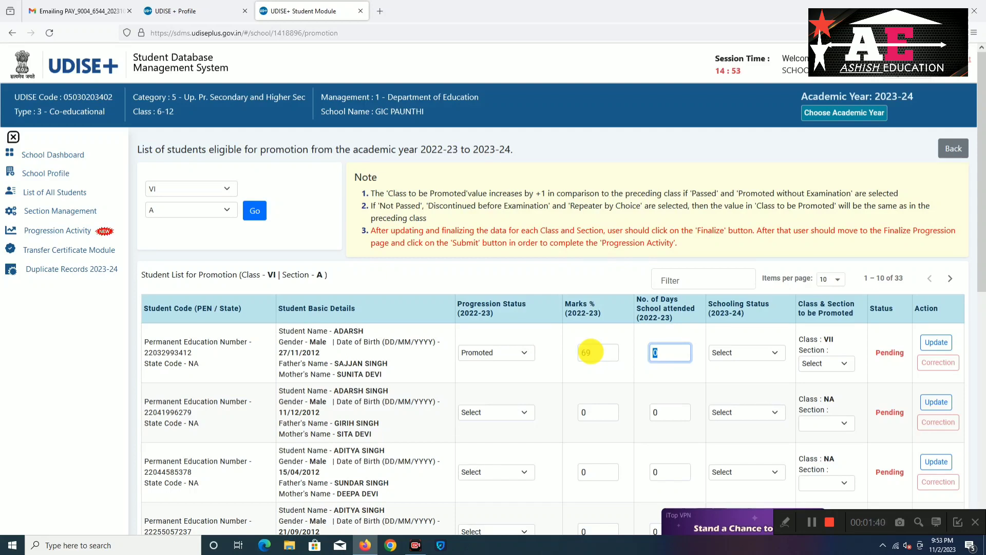
type("214")
key("Tab")
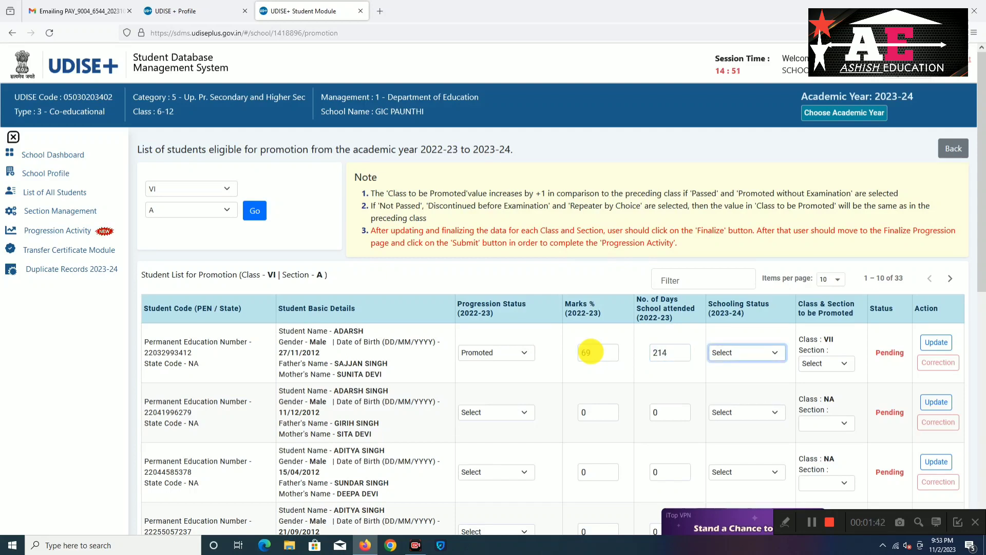
Set the first student to Studying in Same School, section A, and save the row
left_click(778, 354)
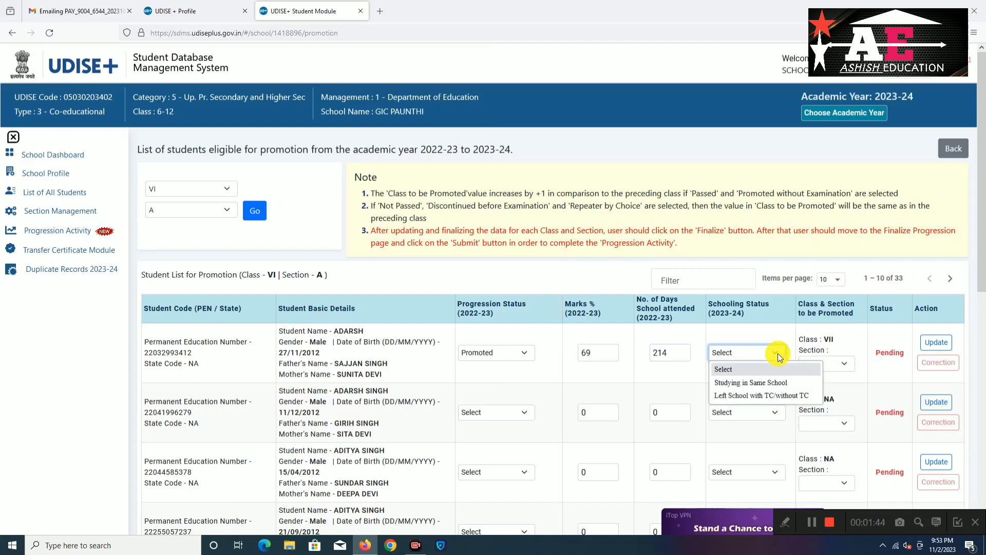
left_click(771, 384)
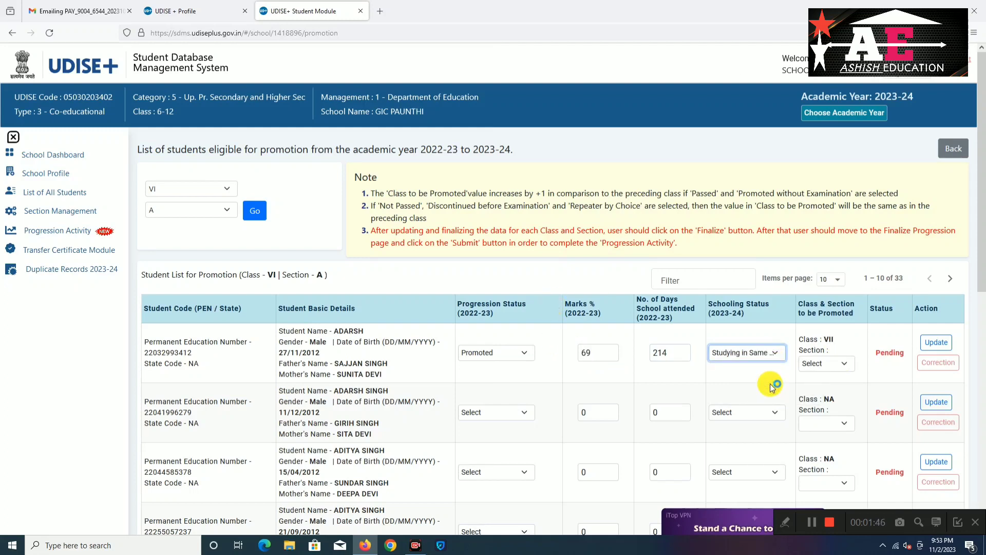
left_click(777, 354)
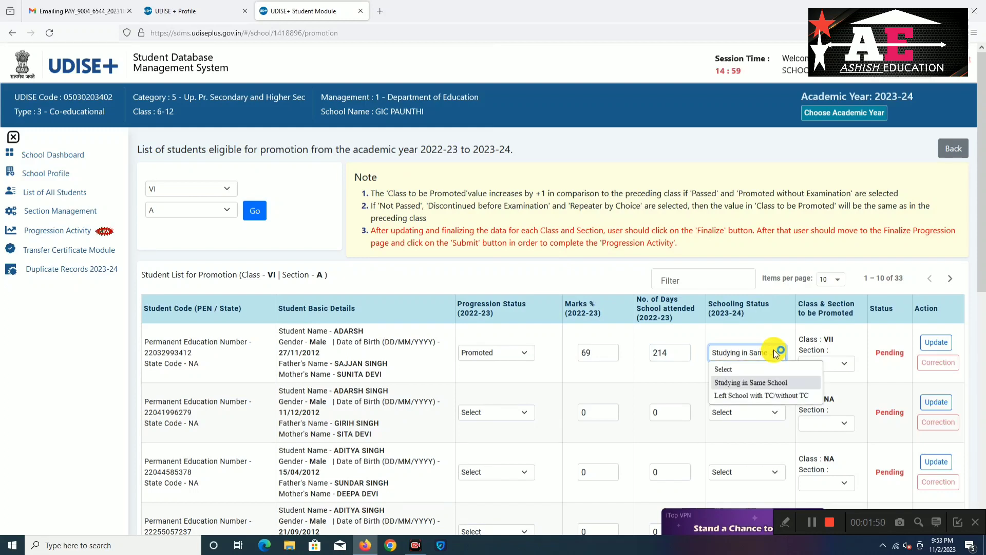
left_click(844, 363)
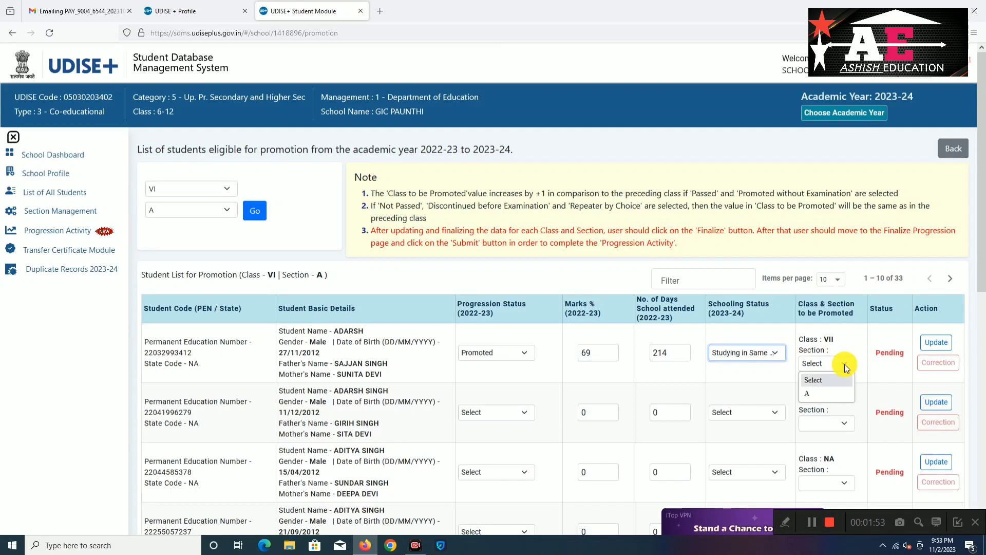
left_click(823, 395)
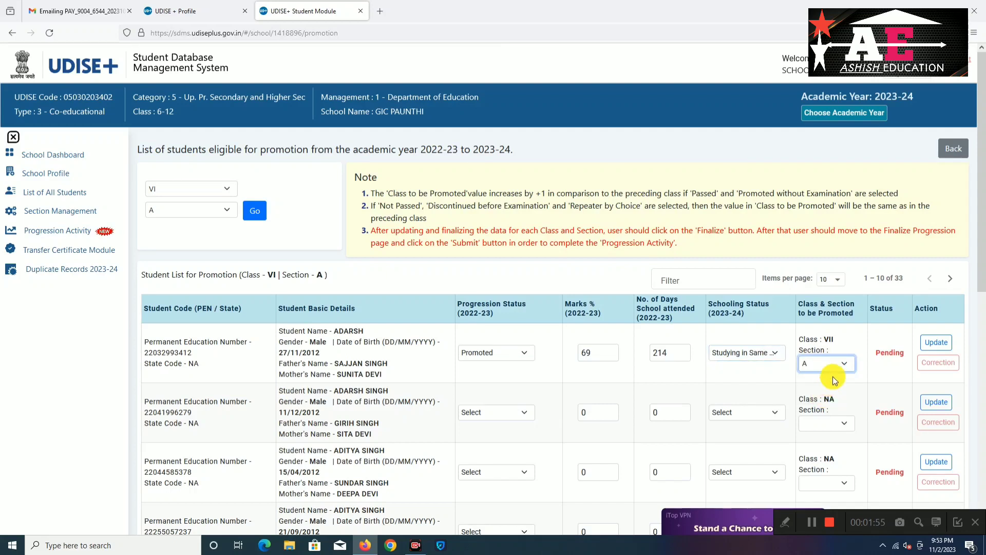
left_click(948, 345)
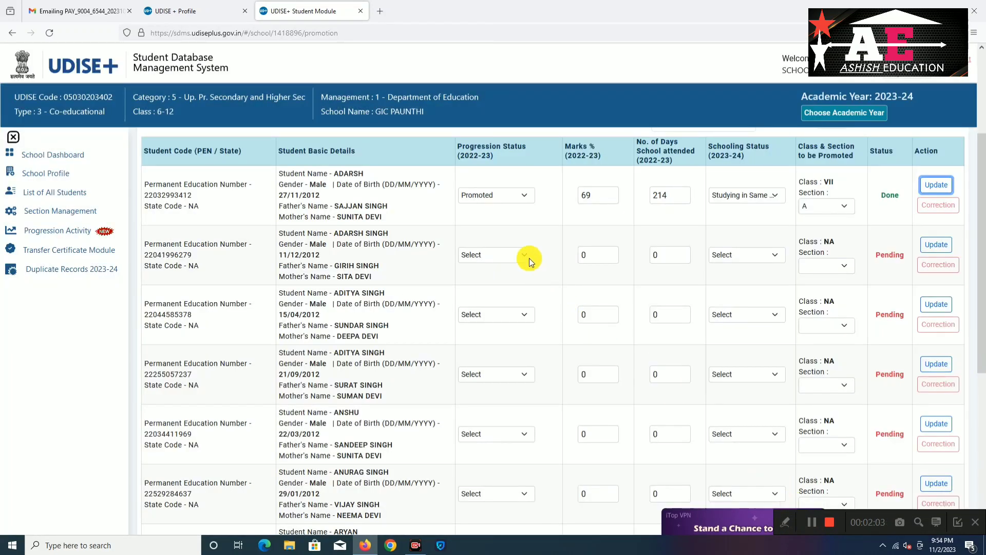
Mark the second student Promoted and enter marks of 70% and 208 days attended
left_click(529, 258)
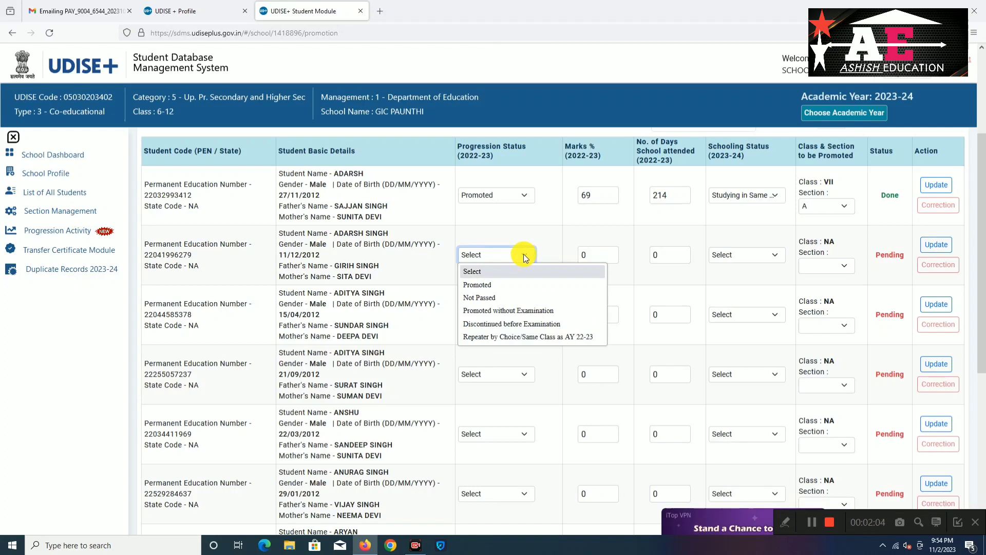
left_click(513, 281)
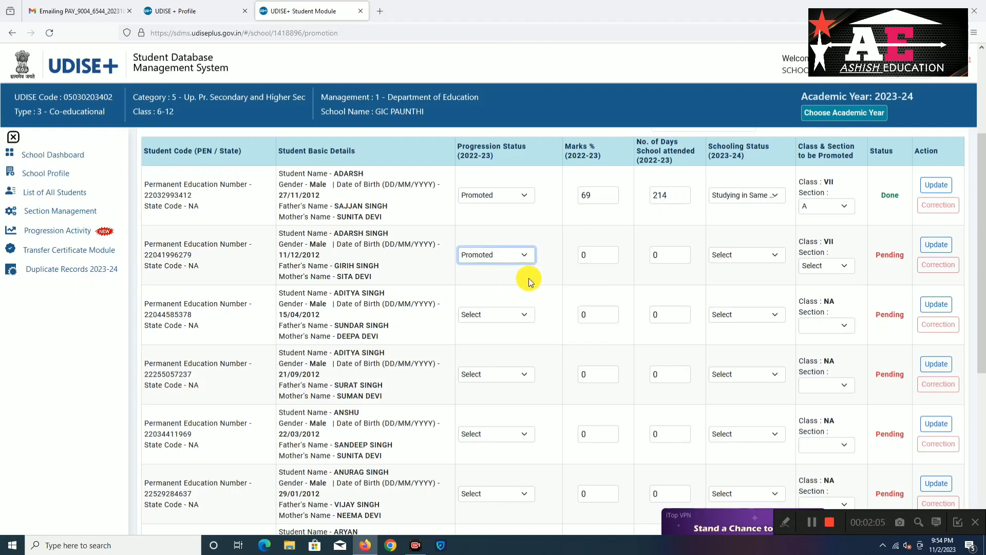
left_click(581, 254)
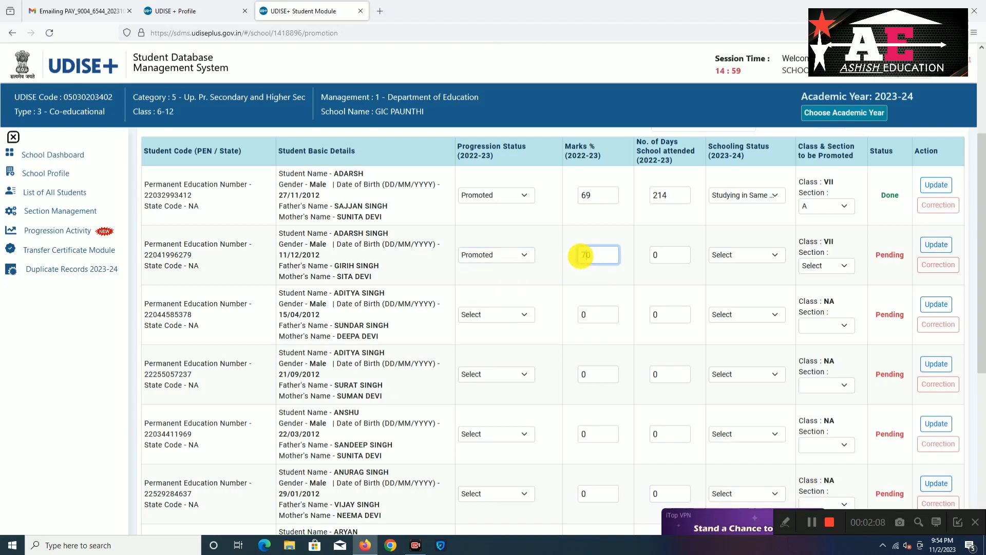
type("7")
left_click(652, 253)
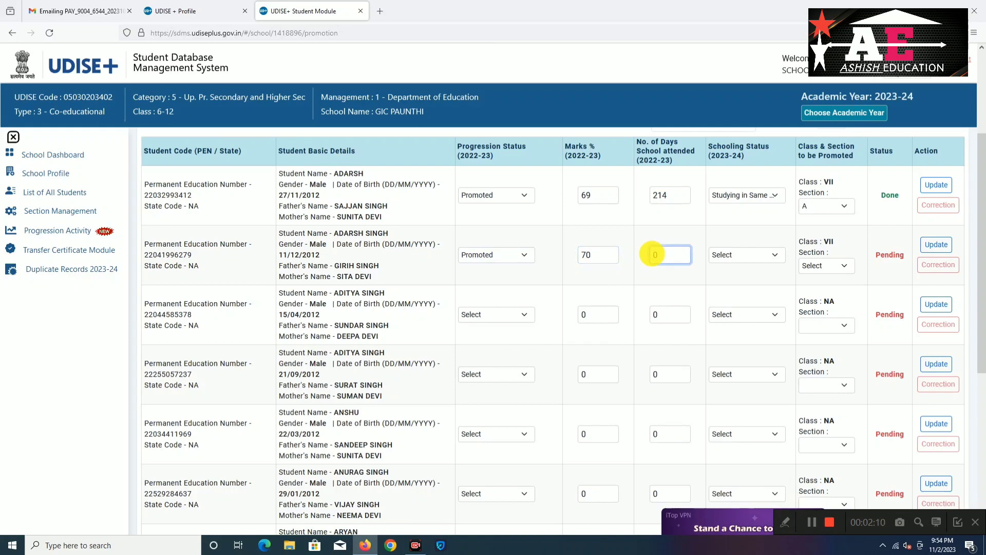
type("20")
type("3")
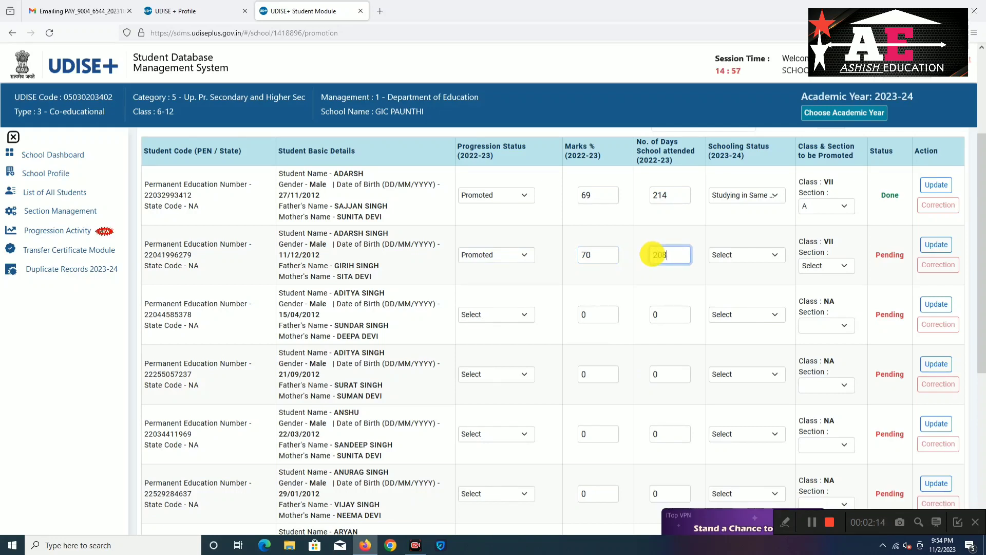
Set the second student to Studying in Same School, section A, save, and acknowledge the confirmation
left_click(778, 256)
left_click(770, 288)
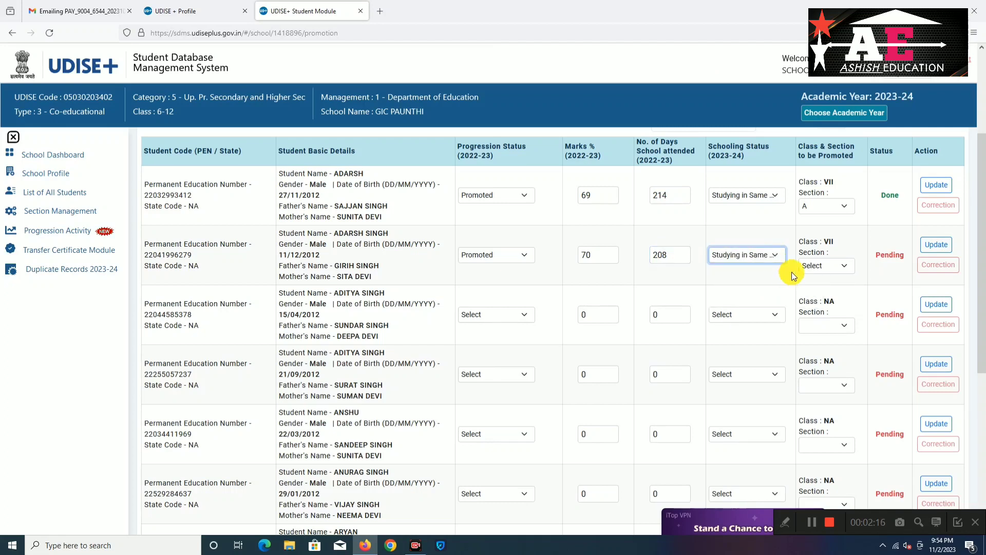
left_click(835, 265)
left_click(837, 296)
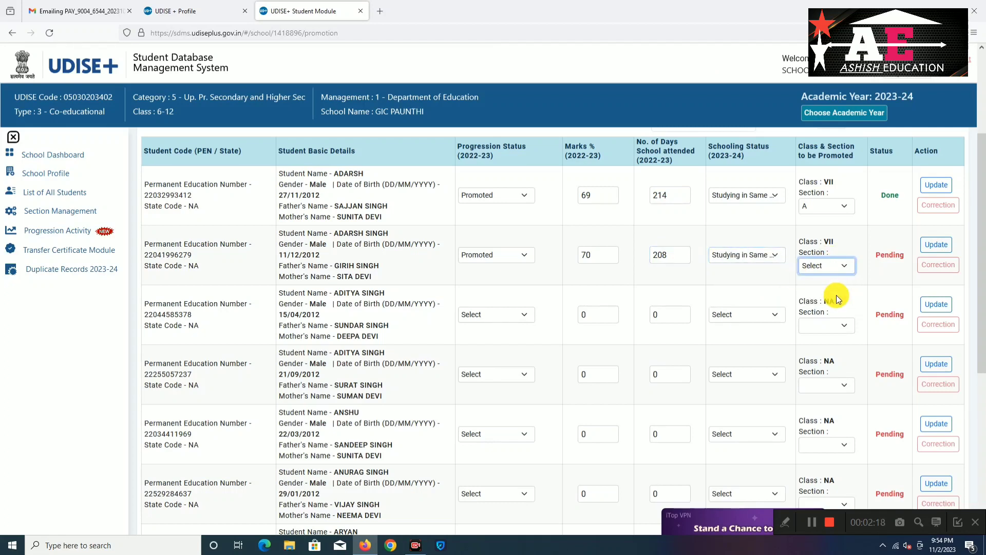
left_click(934, 249)
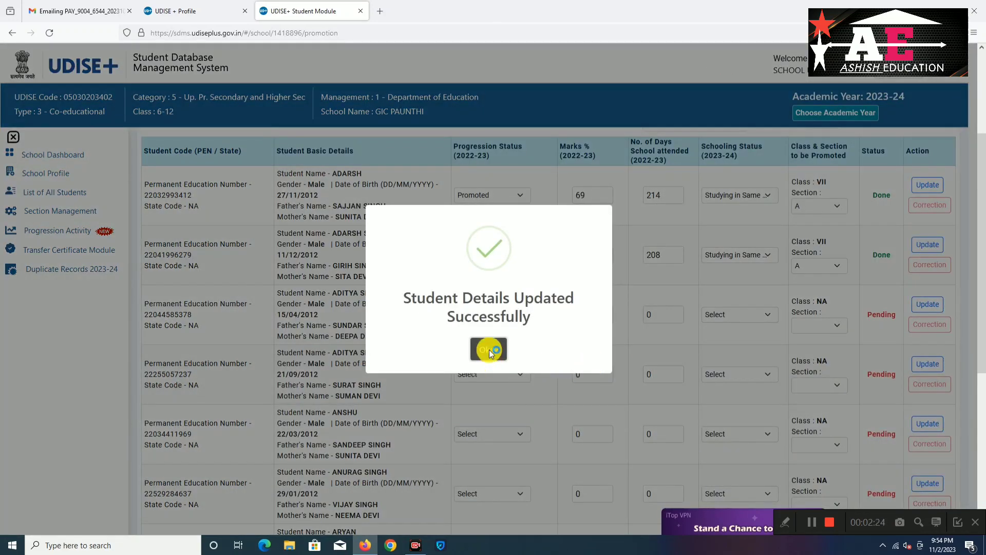
left_click(489, 349)
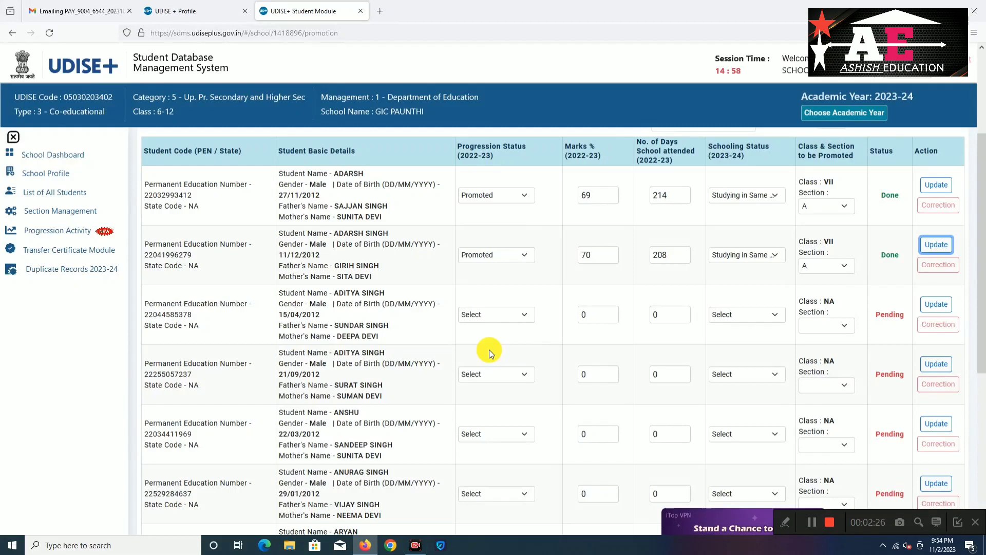
Mark the third student Promoted with 67% marks and 183 days attended
left_click(519, 314)
left_click(517, 341)
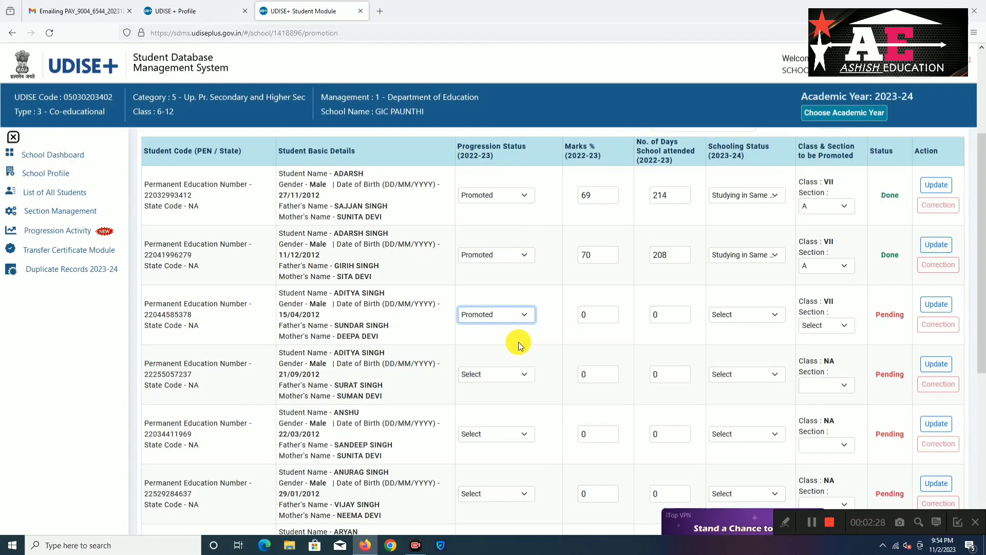
left_click(587, 314)
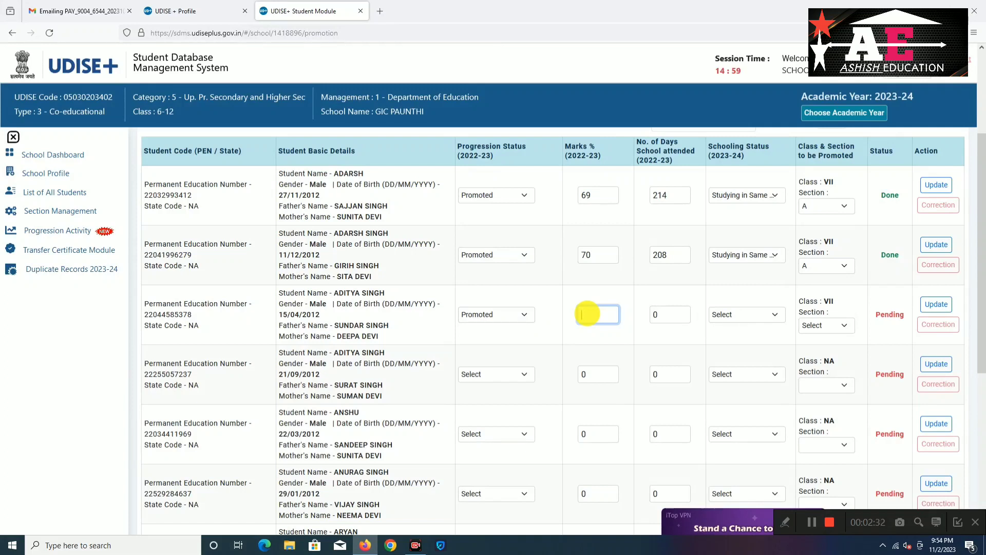
type("67")
key("Tab")
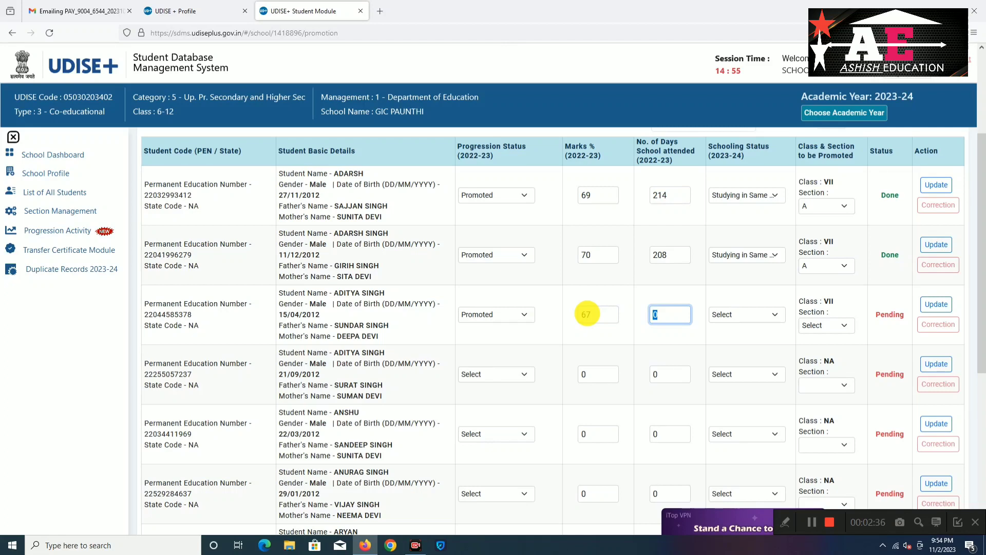
key("BackSpace")
type("183")
key("Tab")
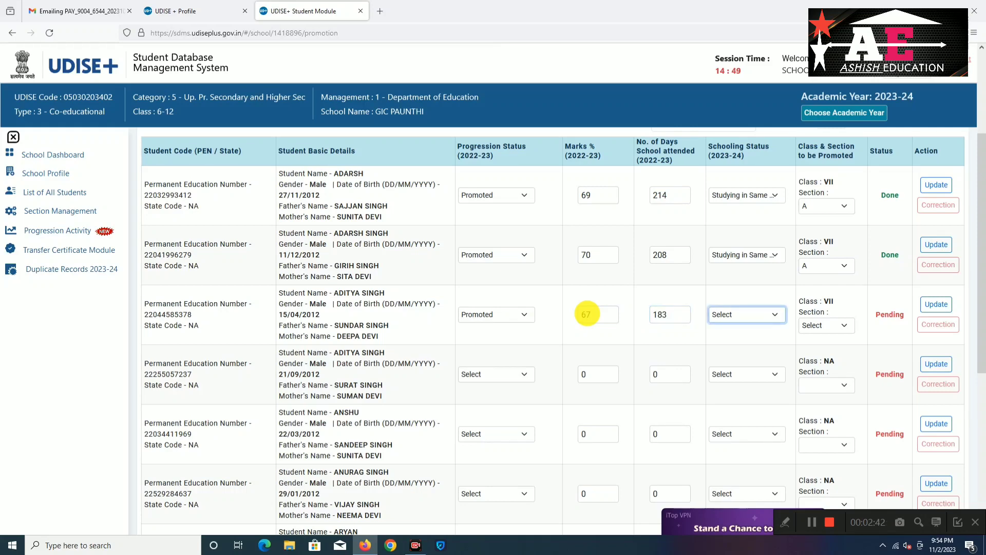
Set the third student to Studying in Same School, section A, save, and acknowledge the confirmation
left_click(775, 317)
left_click(768, 341)
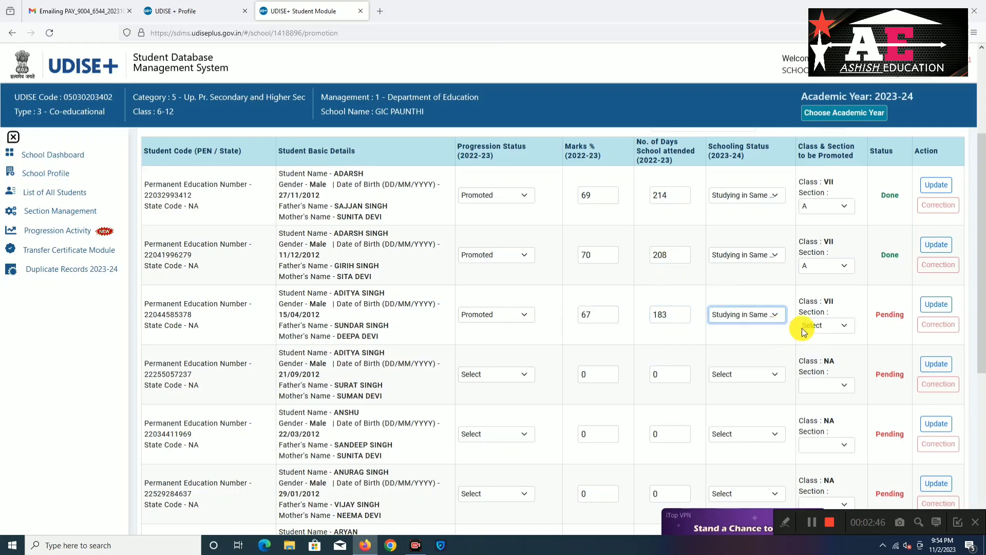
left_click(839, 325)
left_click(836, 356)
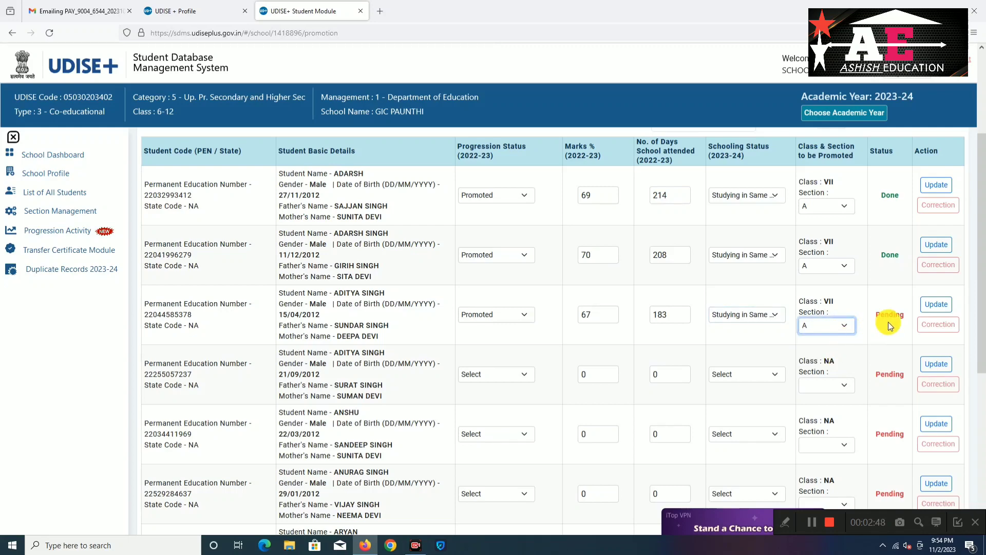
left_click(935, 305)
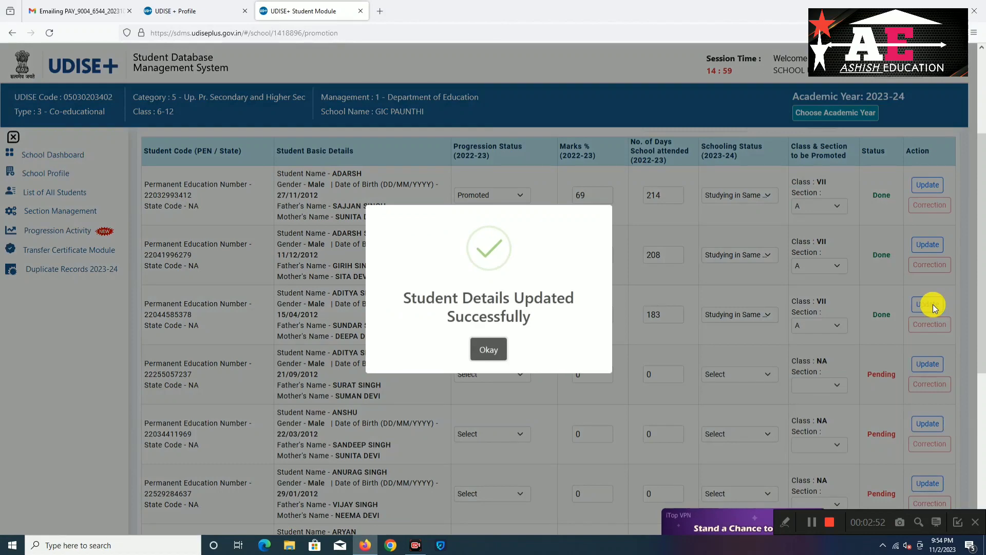
left_click(494, 349)
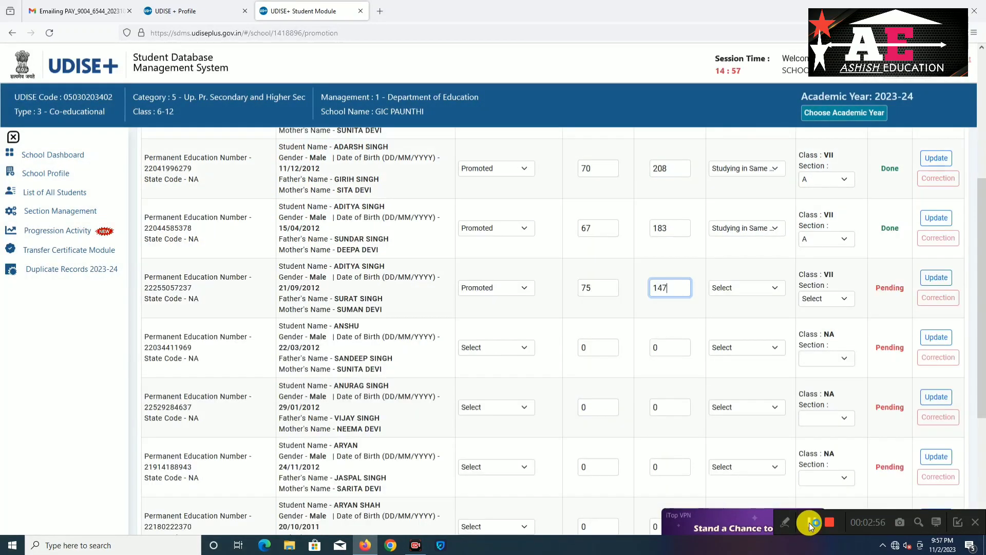
Set the fourth student's schooling status to Left School with TC/without TC and save
left_click(775, 292)
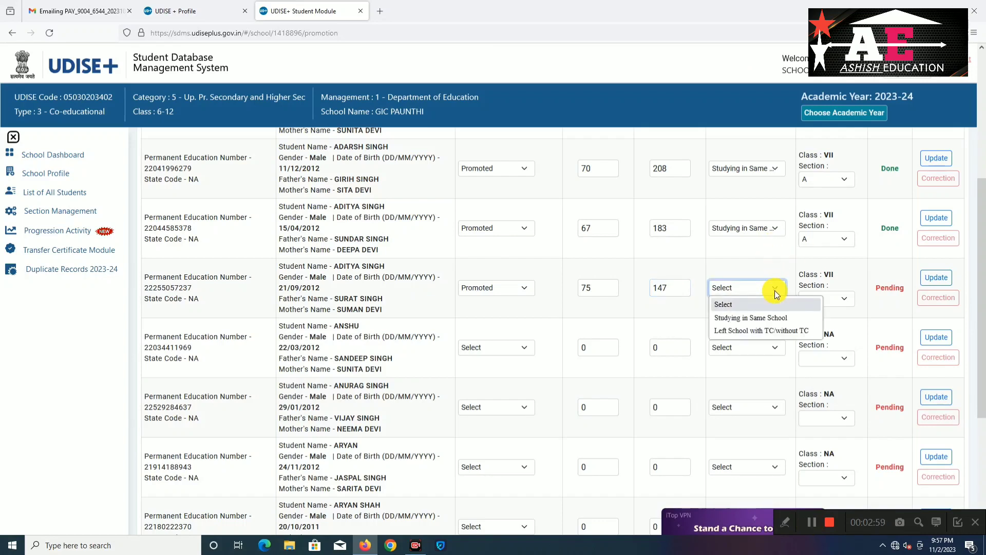
left_click(767, 331)
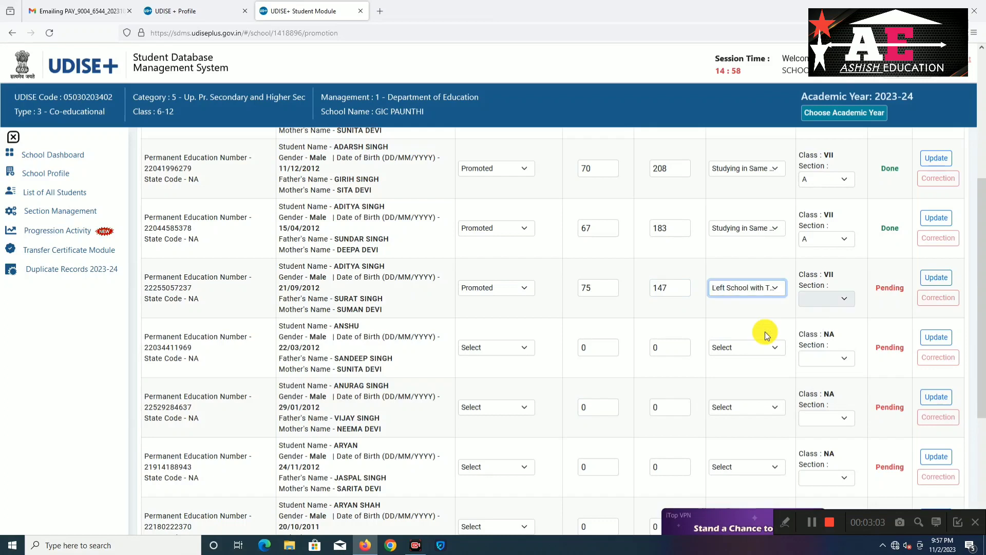
left_click(846, 298)
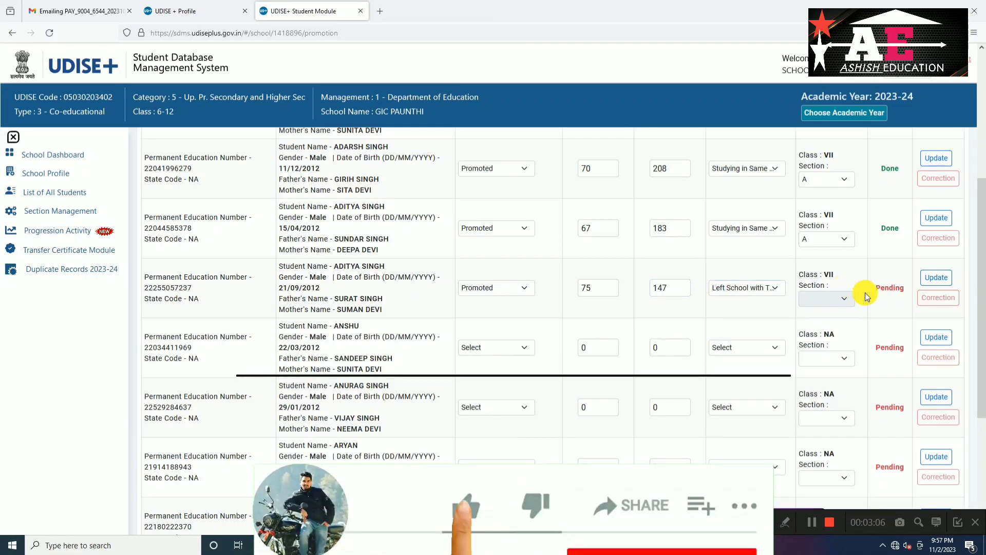
left_click(935, 278)
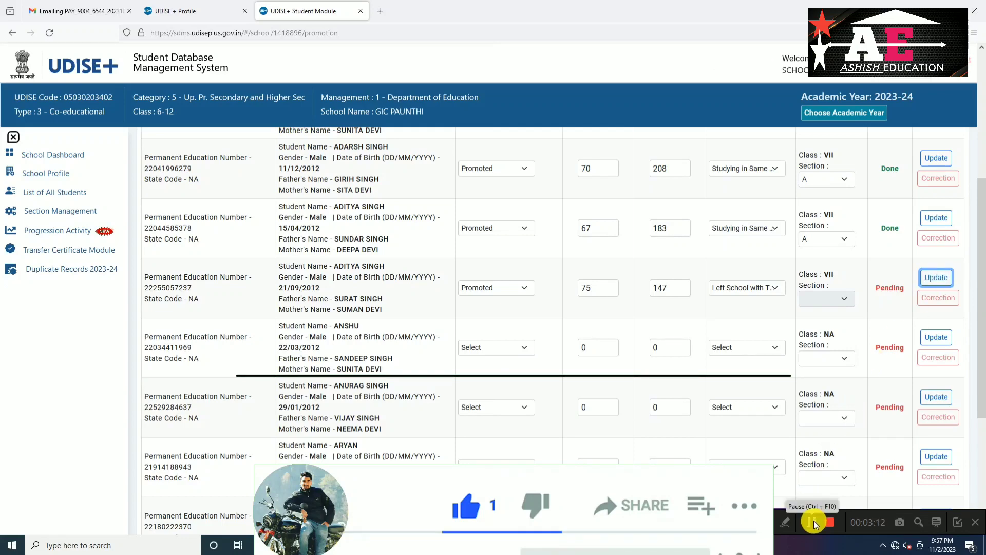
left_click(813, 523)
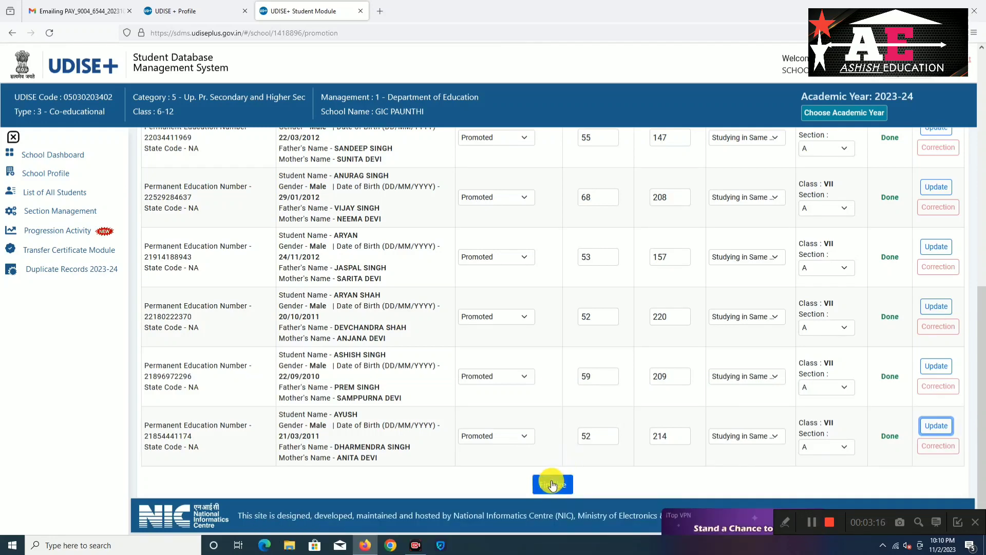
Try Finalize, then page forward to students 31–33 of 33, all marked Done
left_click(551, 482)
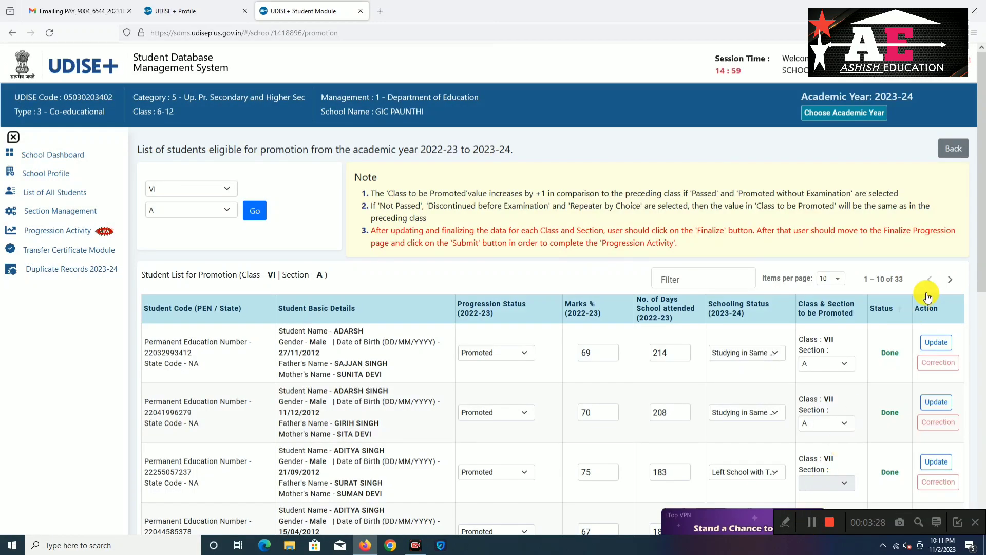
left_click(950, 286)
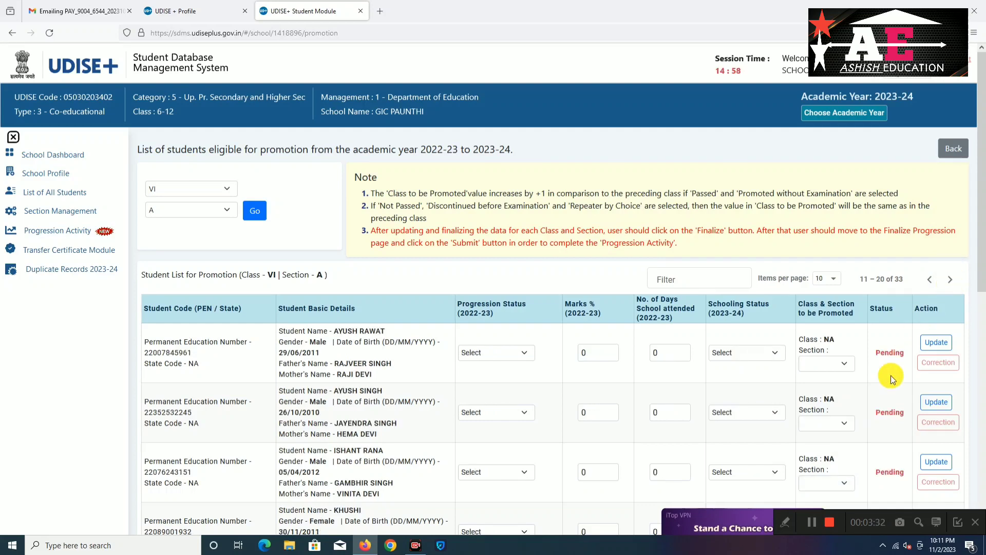
left_click(809, 525)
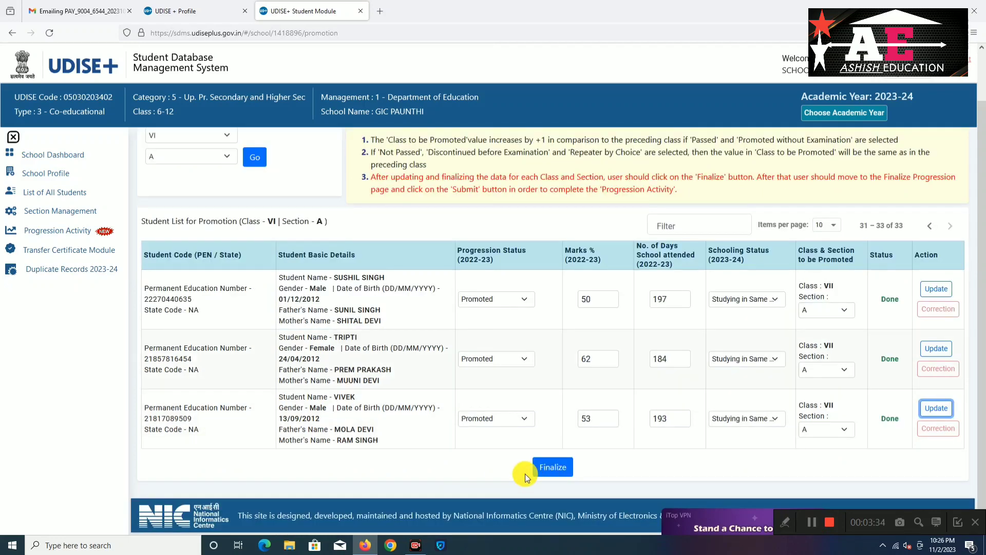
Finalize and confirm the promotion of all 33 class VI-A students
left_click(565, 469)
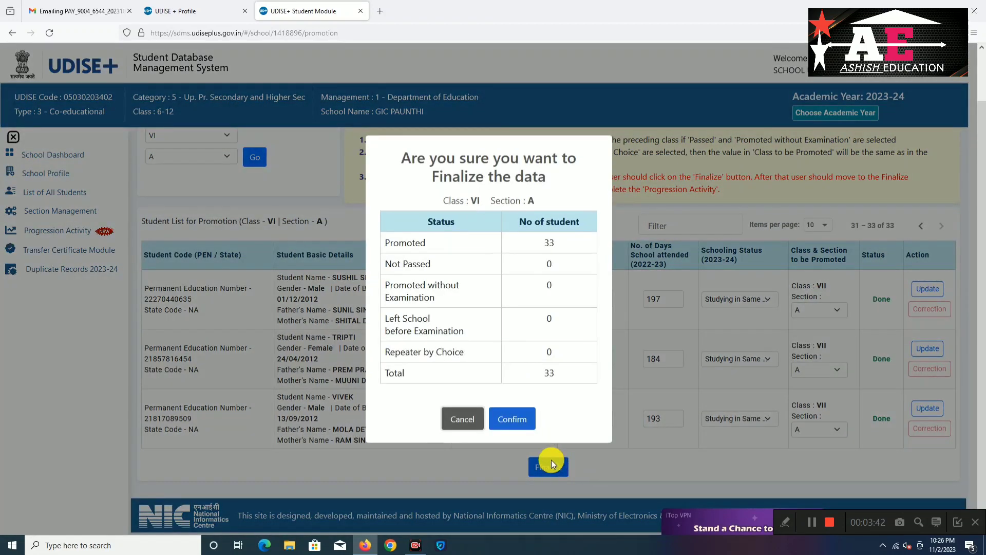
left_click(519, 423)
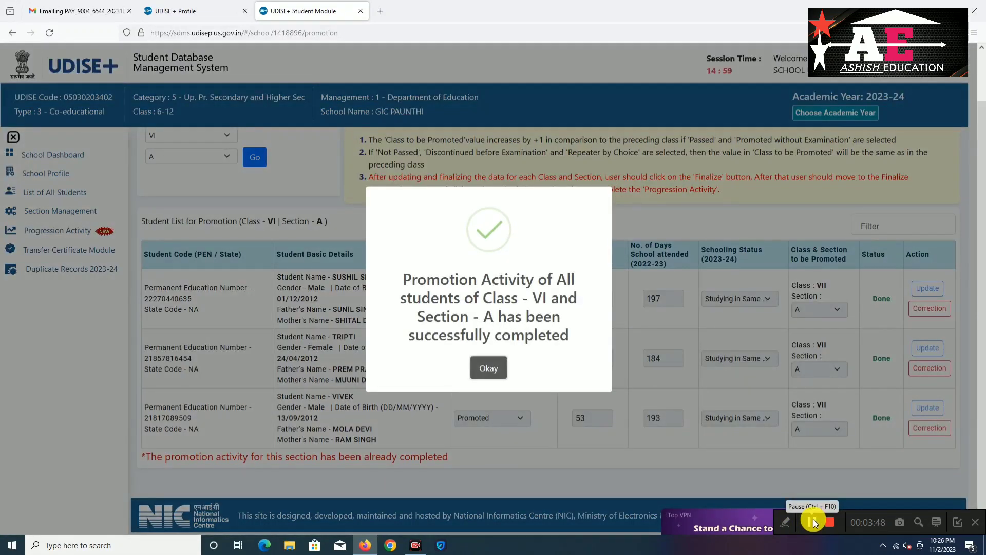
left_click(813, 519)
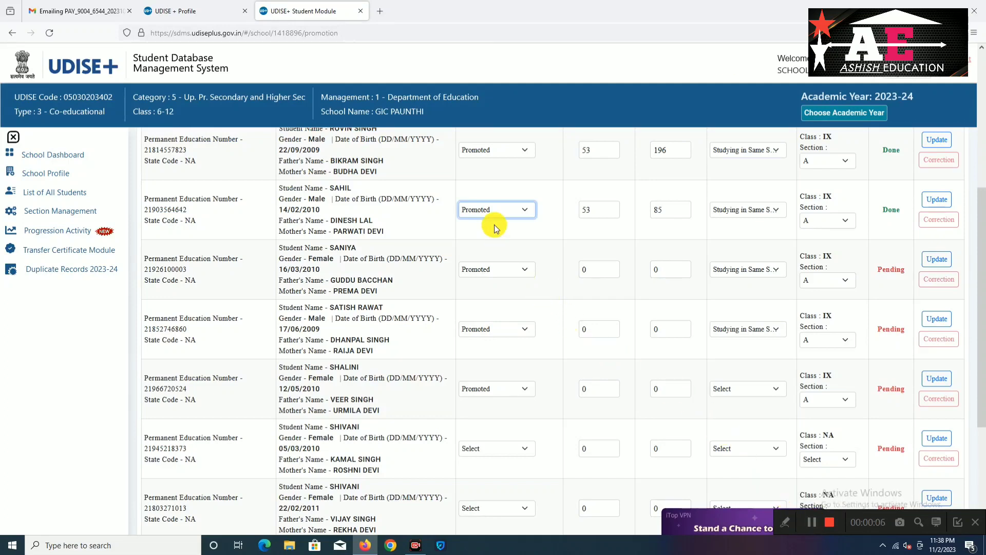
Save the class IX student as Discontinued before Examination and Left School with TC/without TC
left_click(526, 211)
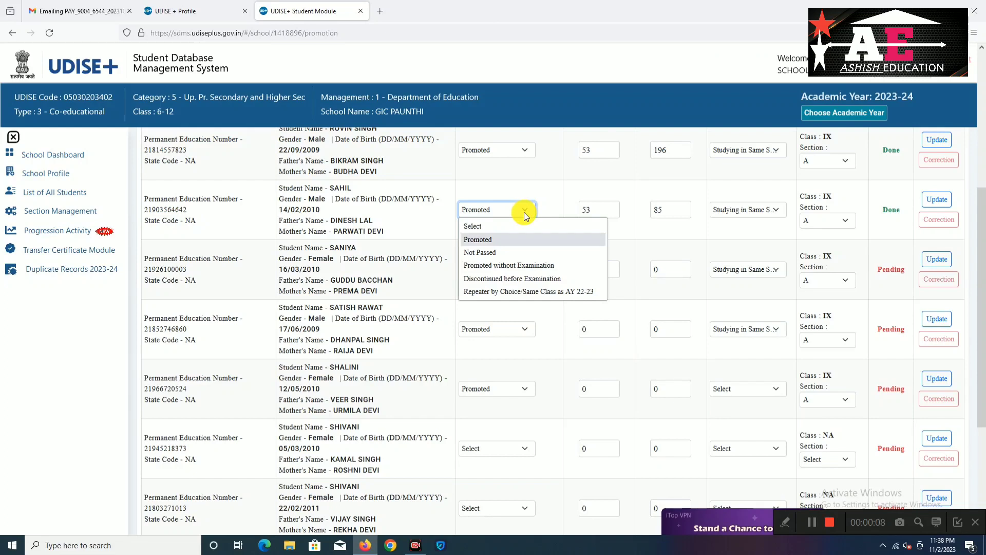
left_click(504, 279)
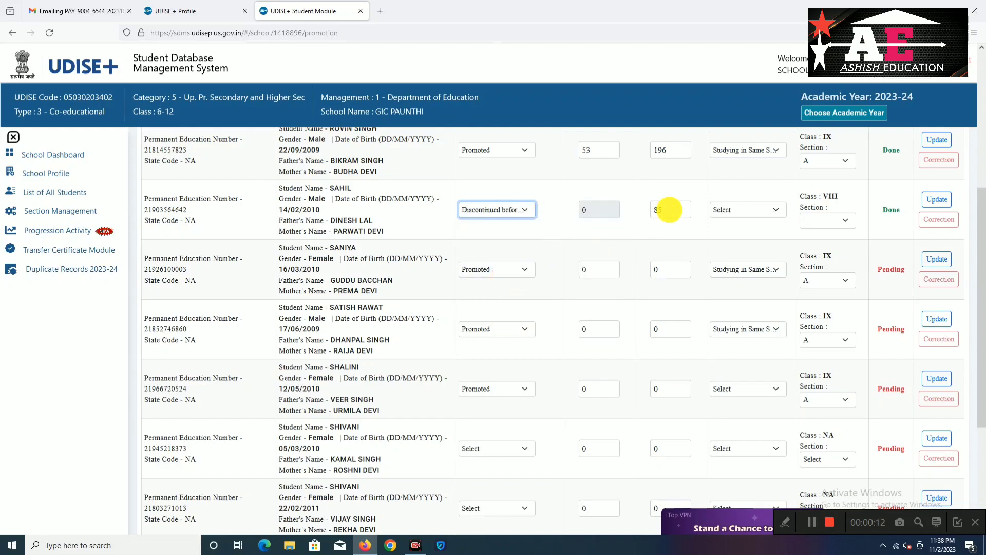
left_click(744, 210)
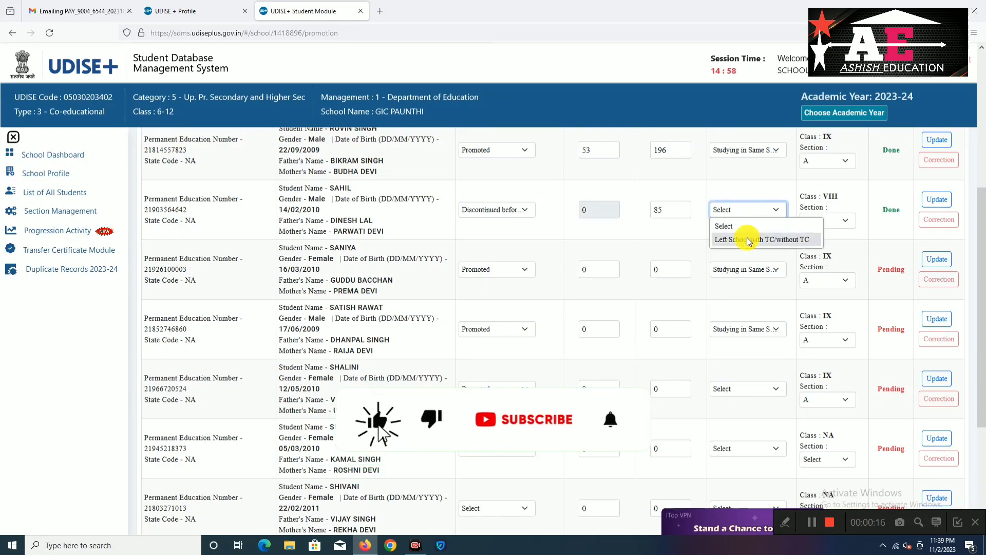
left_click(748, 239)
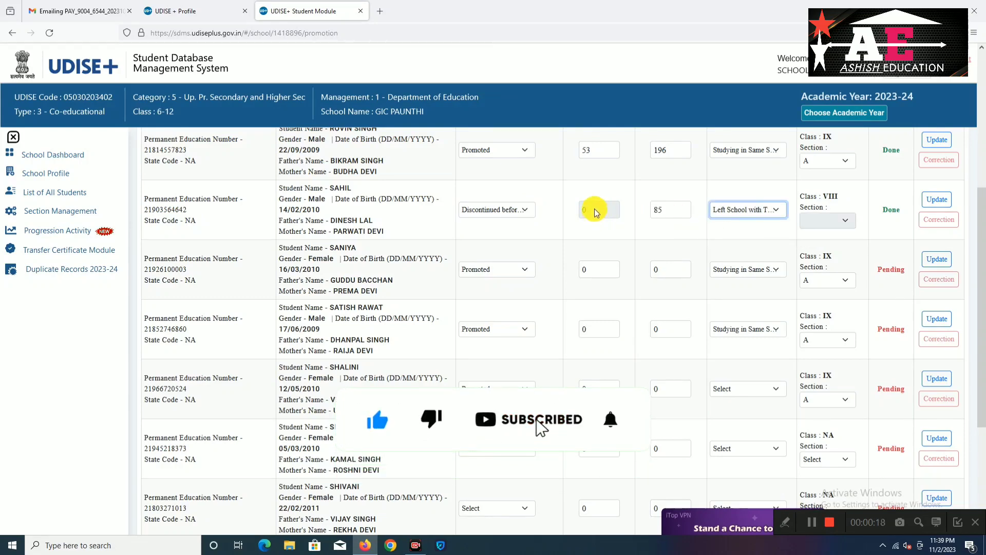
left_click(821, 222)
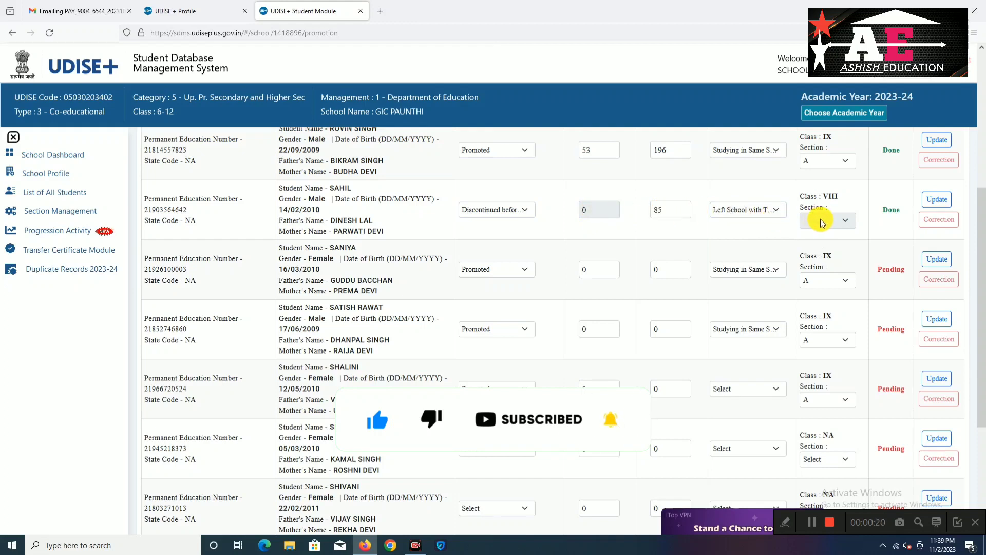
left_click(931, 204)
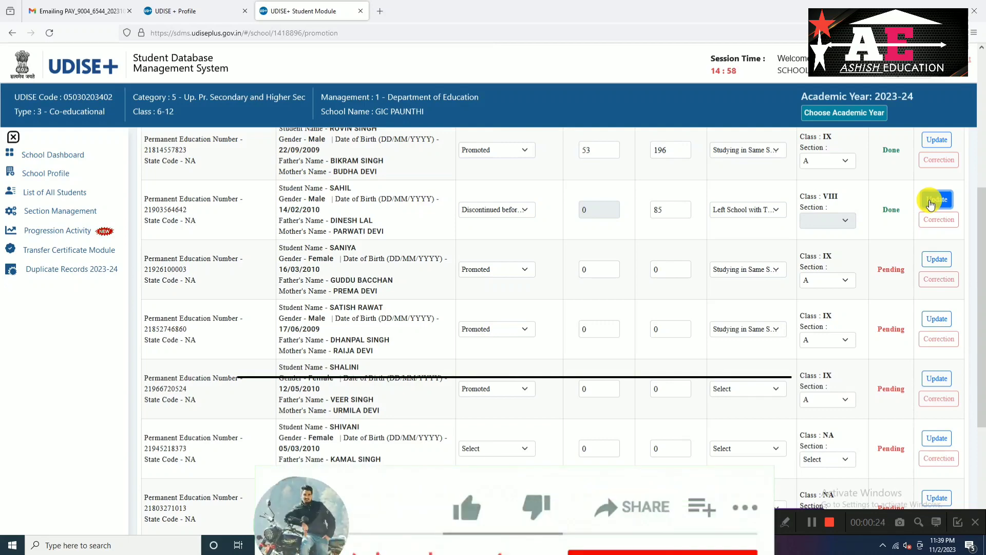
left_click(931, 204)
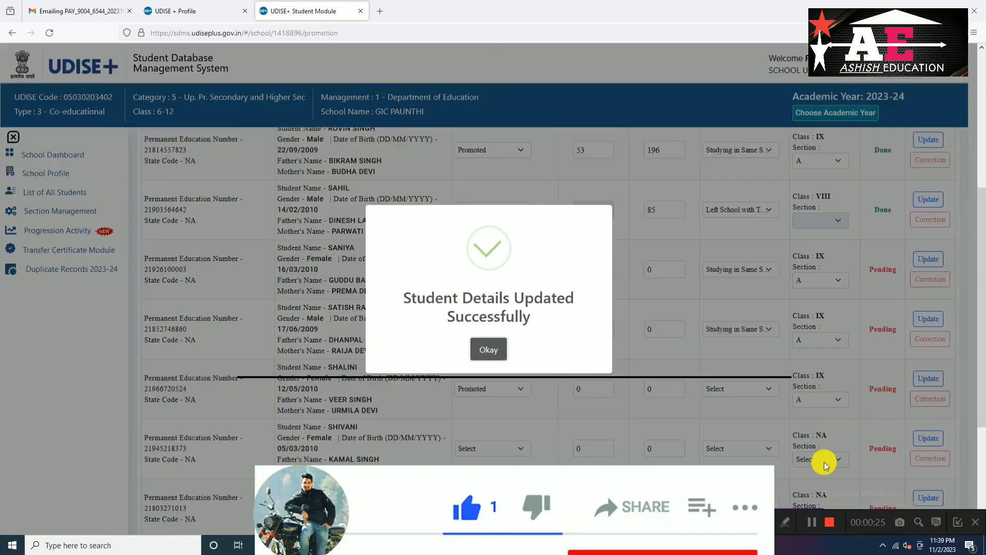
left_click(506, 349)
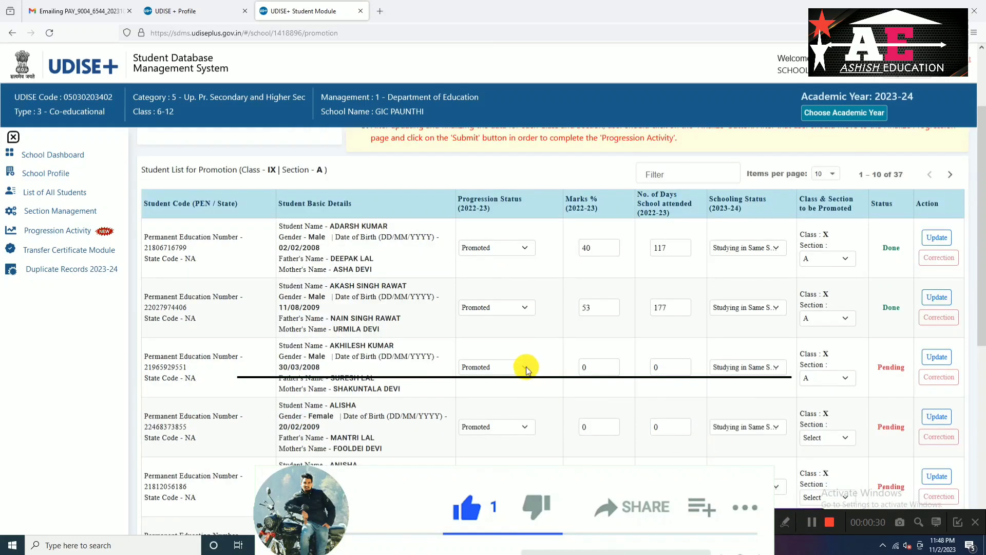
Record the third class IX student as Not Passed in section A and confirm the update
left_click(525, 367)
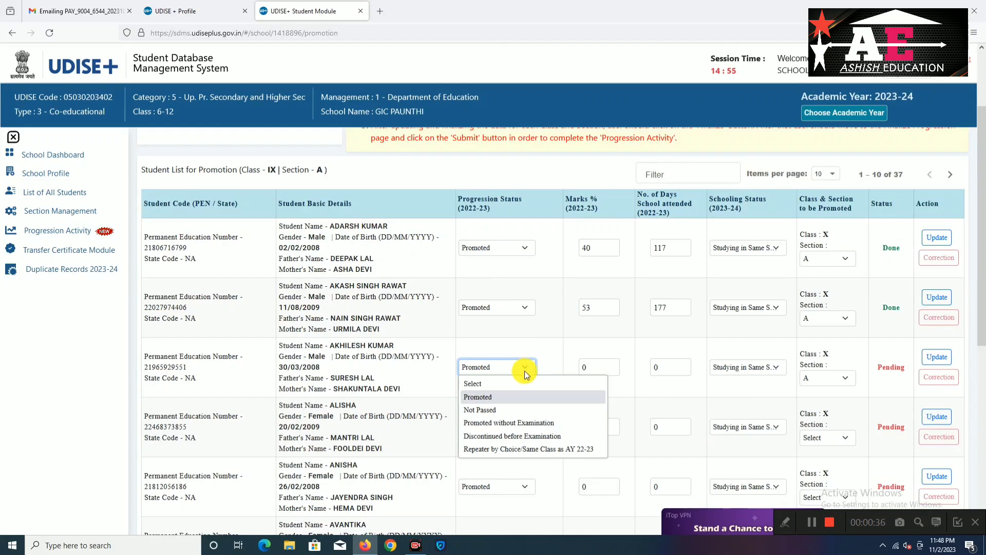
left_click(515, 410)
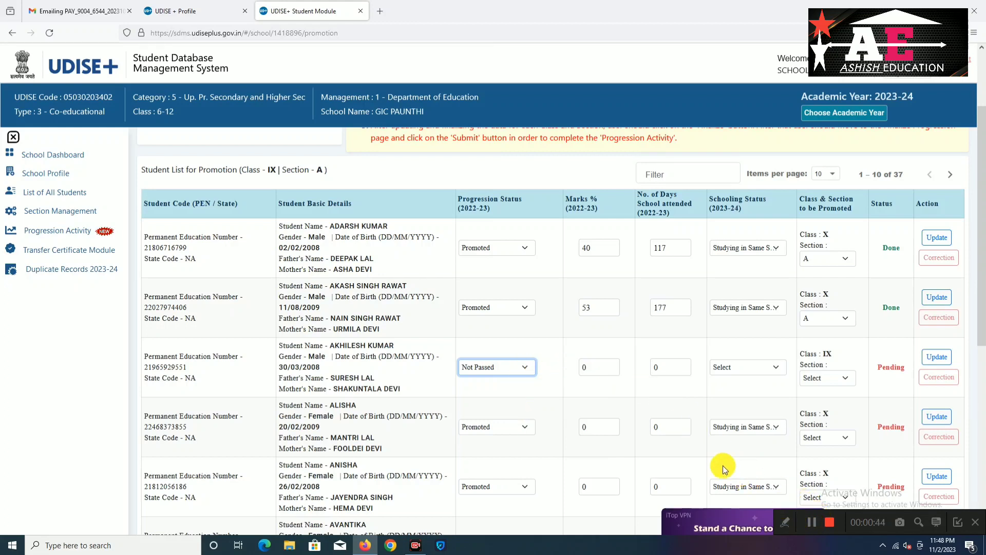
left_click(590, 367)
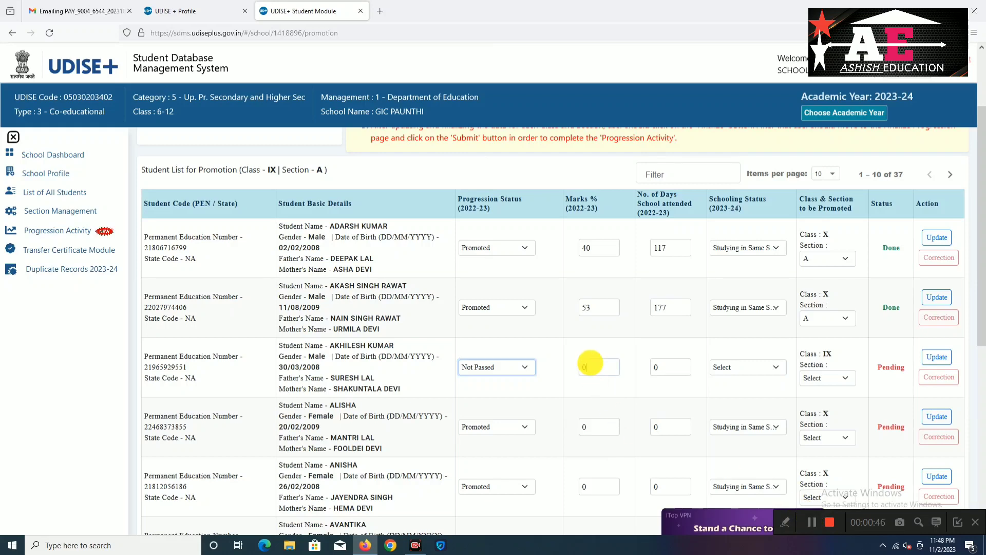
left_click(809, 520)
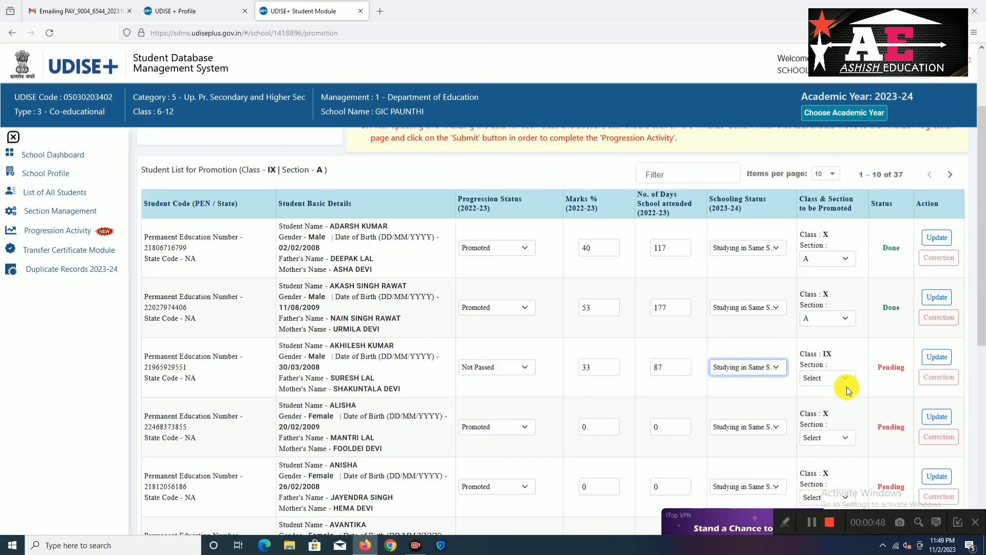
left_click(845, 378)
left_click(809, 408)
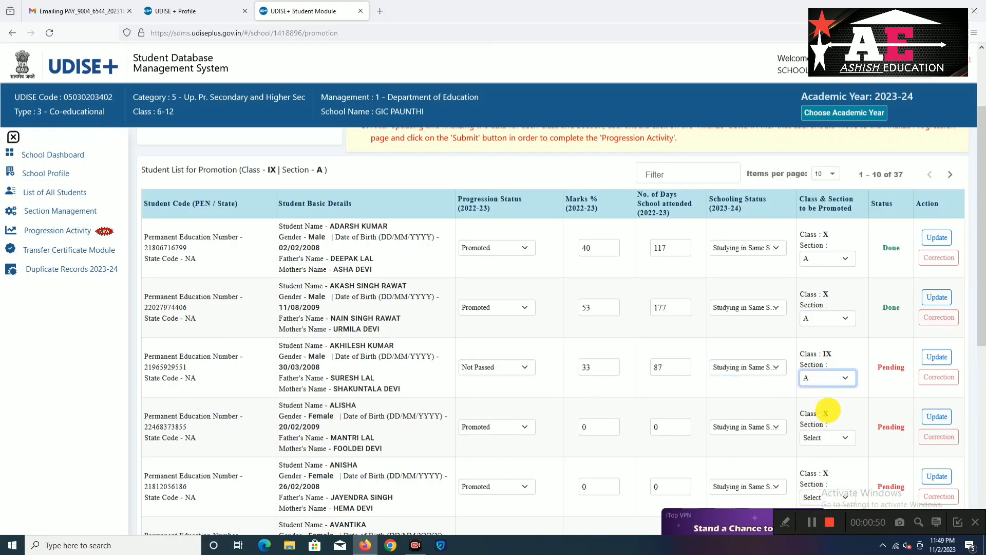
left_click(939, 363)
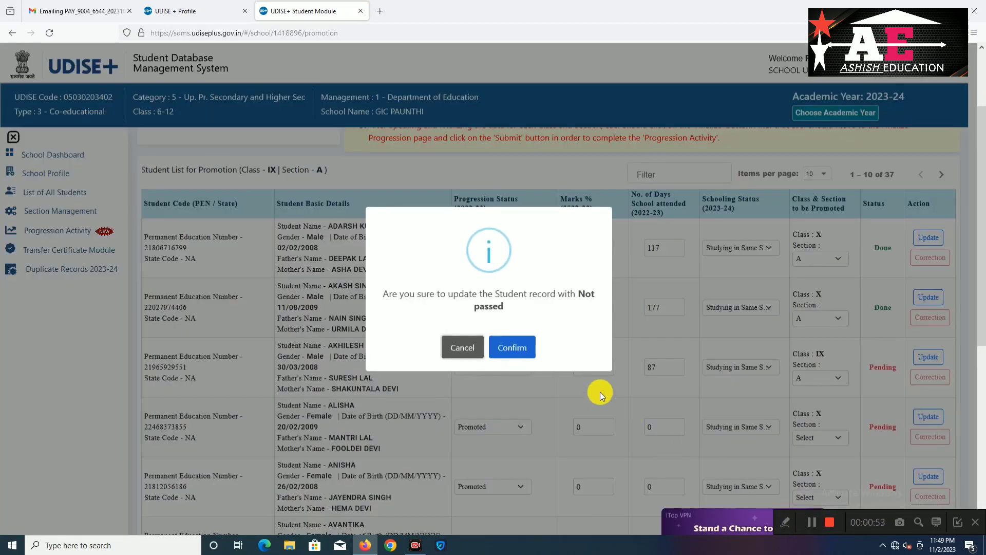
left_click(513, 348)
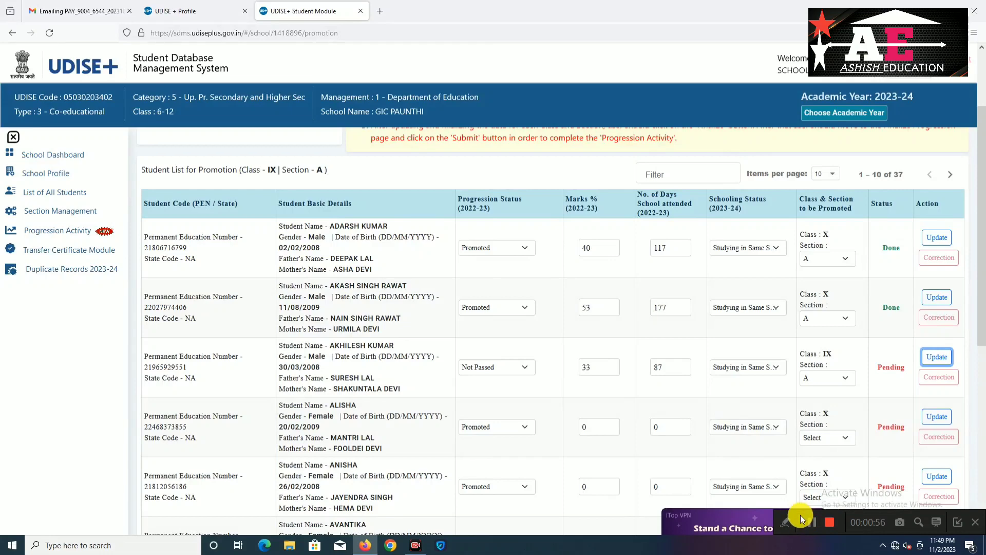
Mark the next class IX student as Not Passed and save the record
scroll(579, 303, "down", 3)
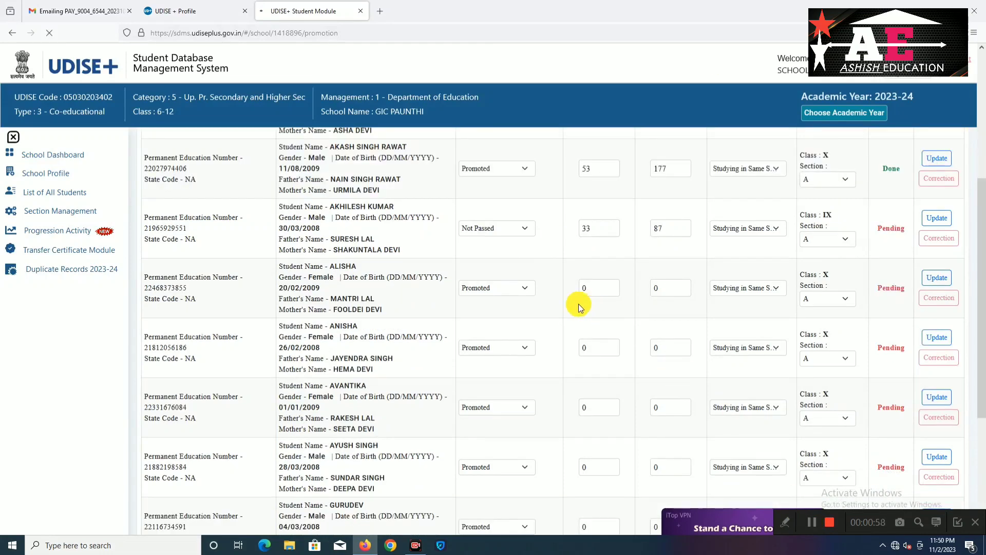
left_click(523, 289)
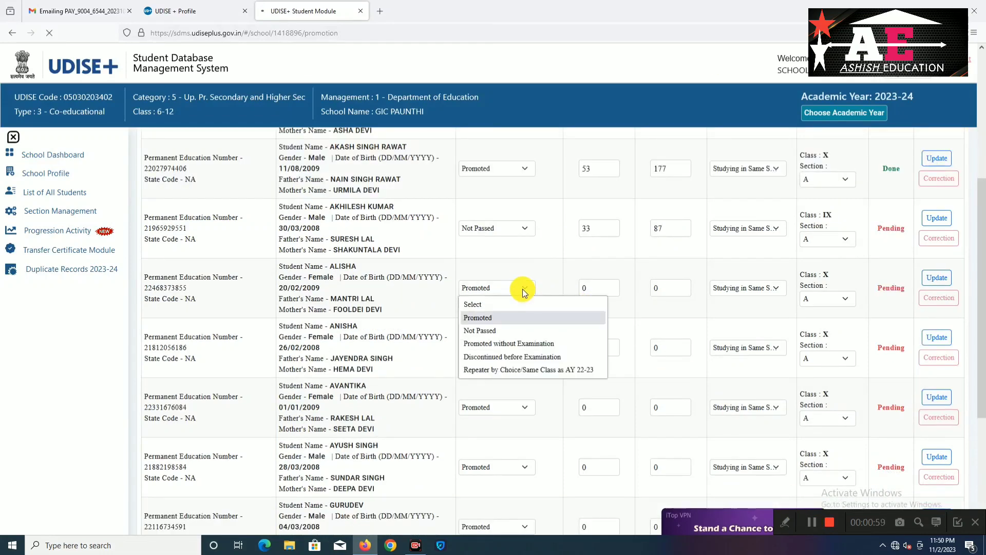
left_click(510, 329)
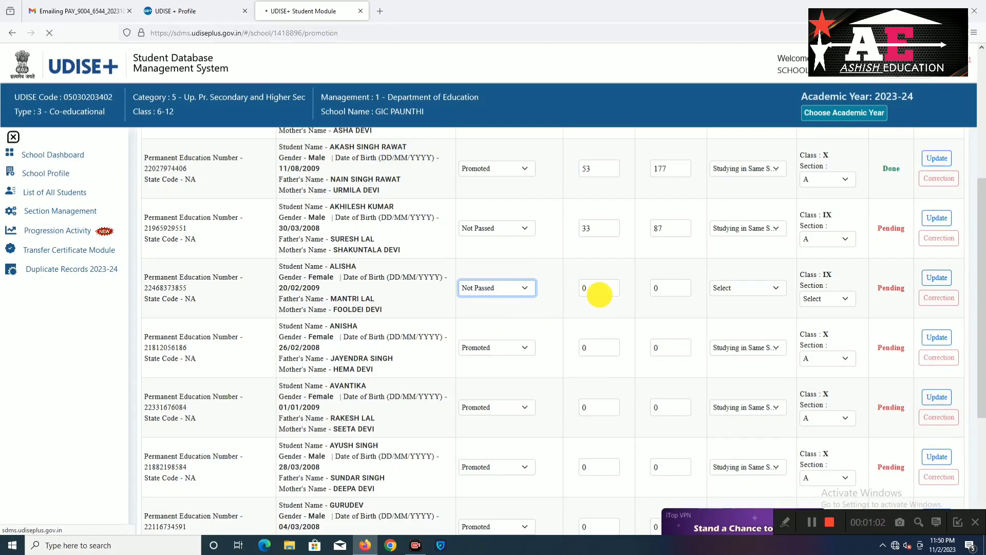
left_click(809, 519)
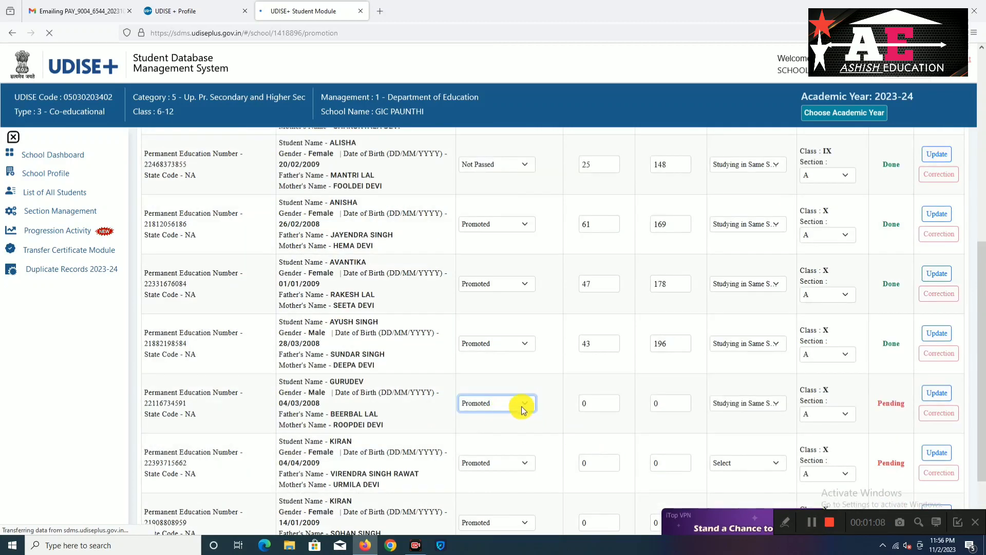
Record the student as Discontinued before Examination, Left School, with 59 days attended
left_click(522, 407)
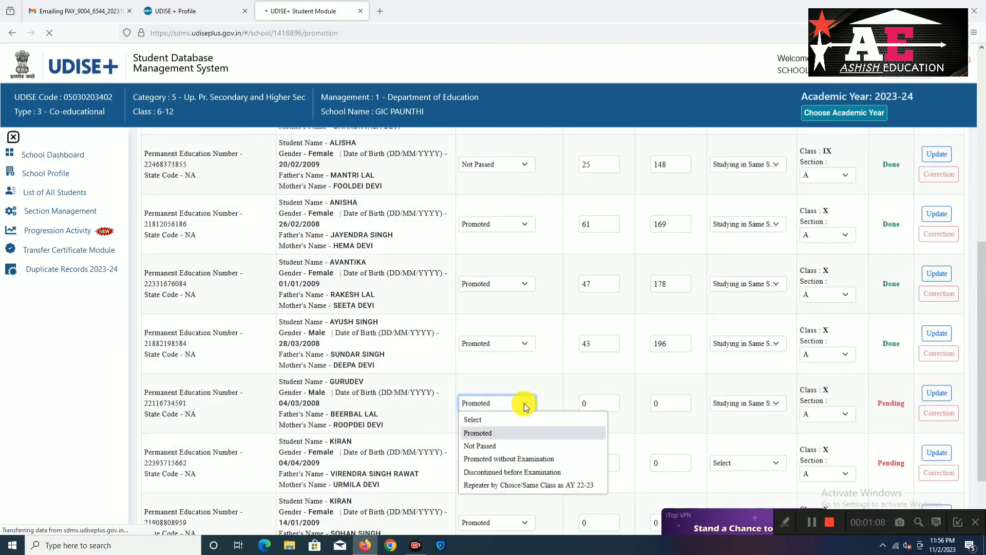
left_click(501, 472)
left_click(754, 403)
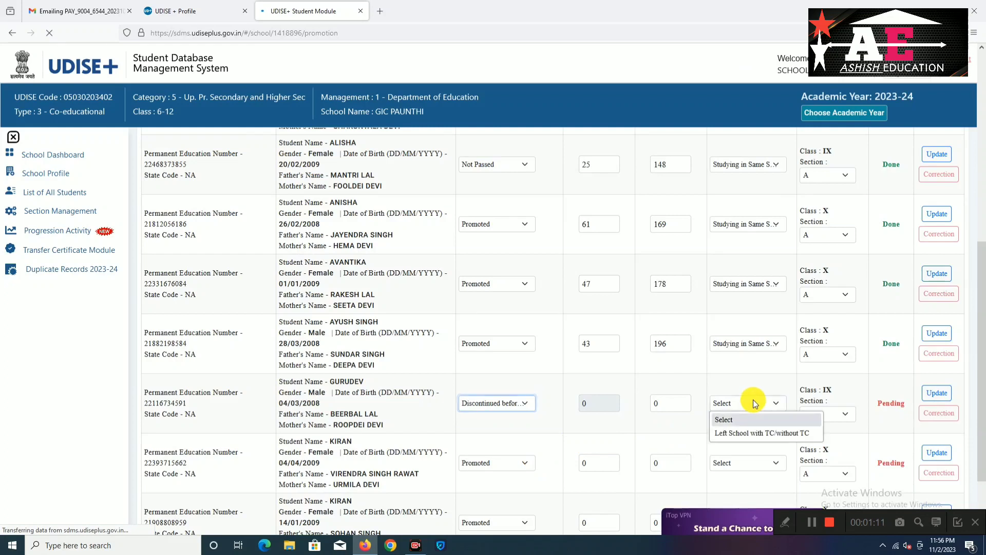
left_click(744, 433)
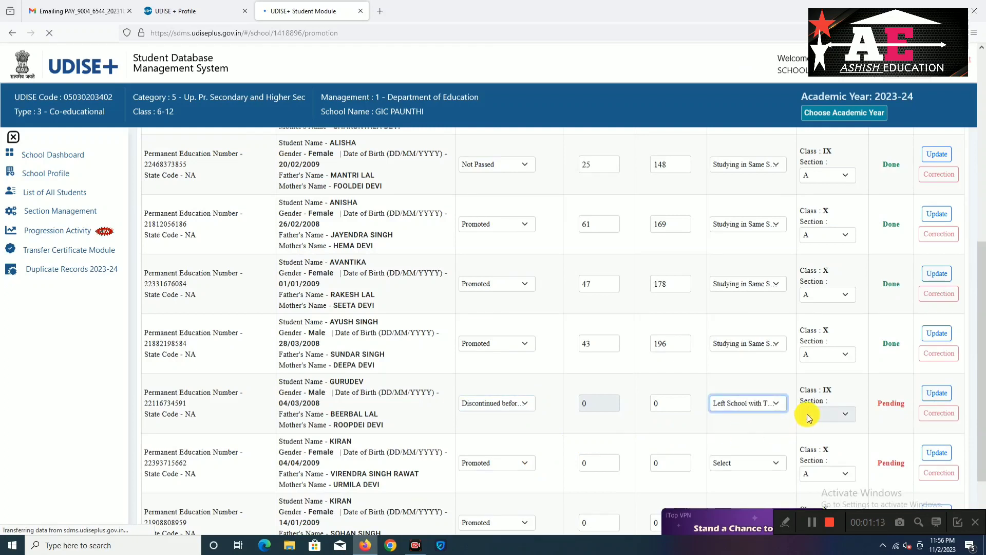
left_click(665, 403)
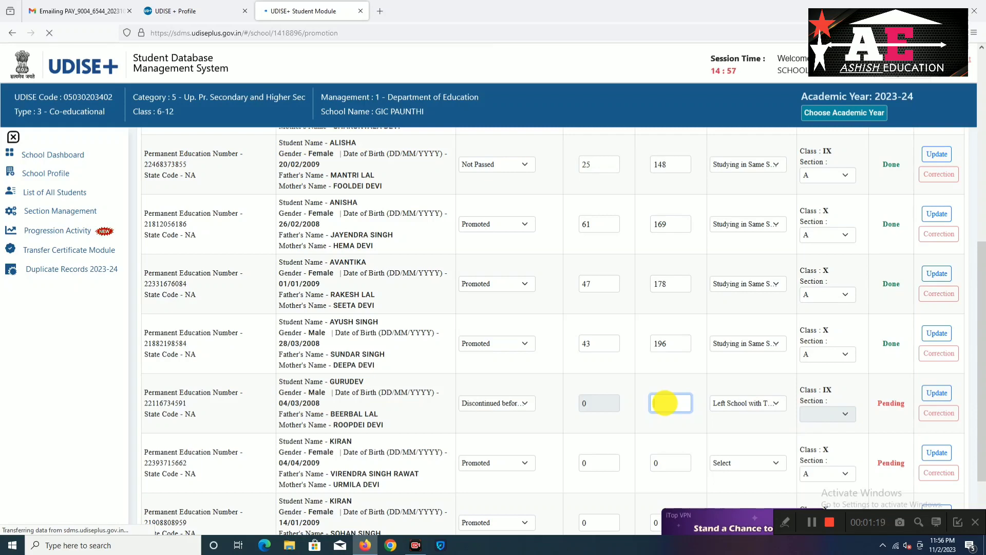
type("59")
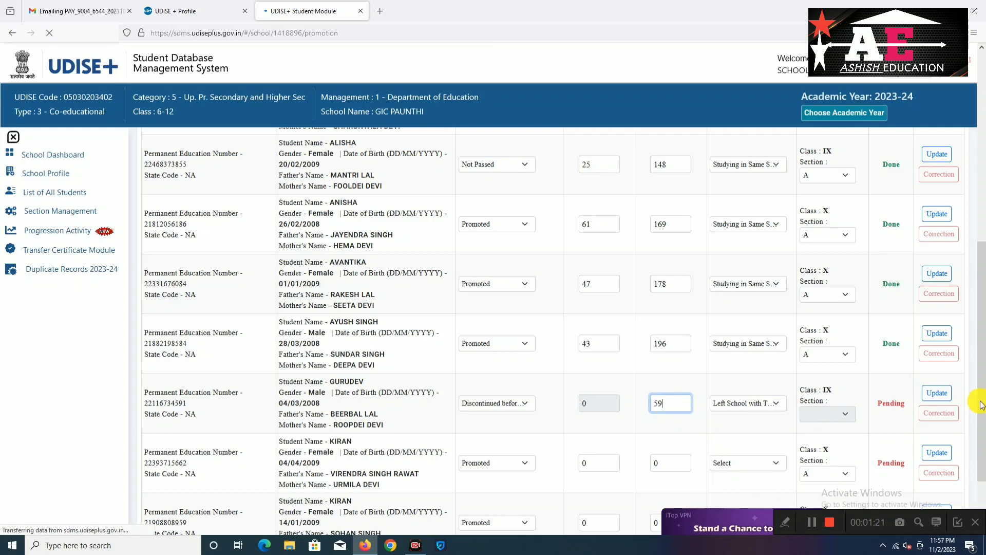
left_click(938, 396)
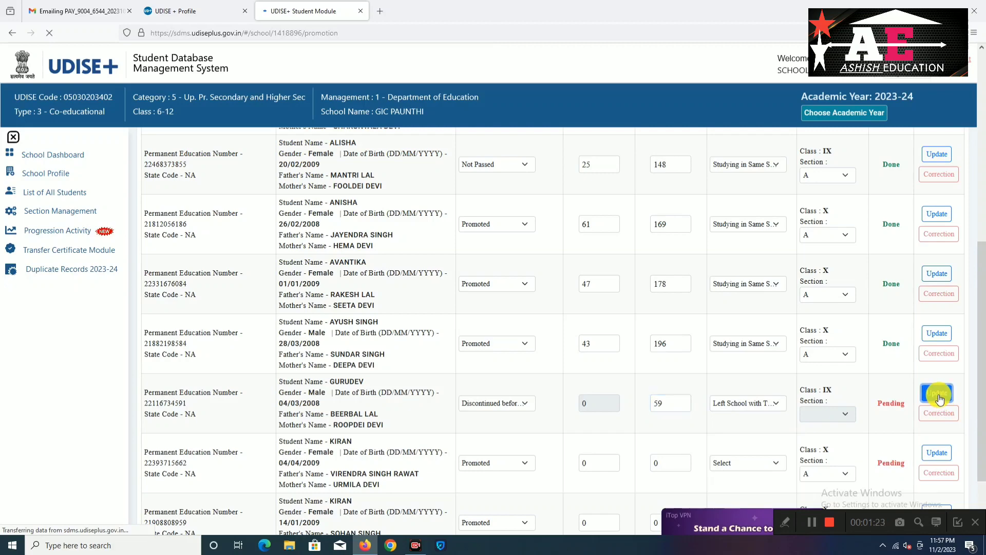
left_click(815, 522)
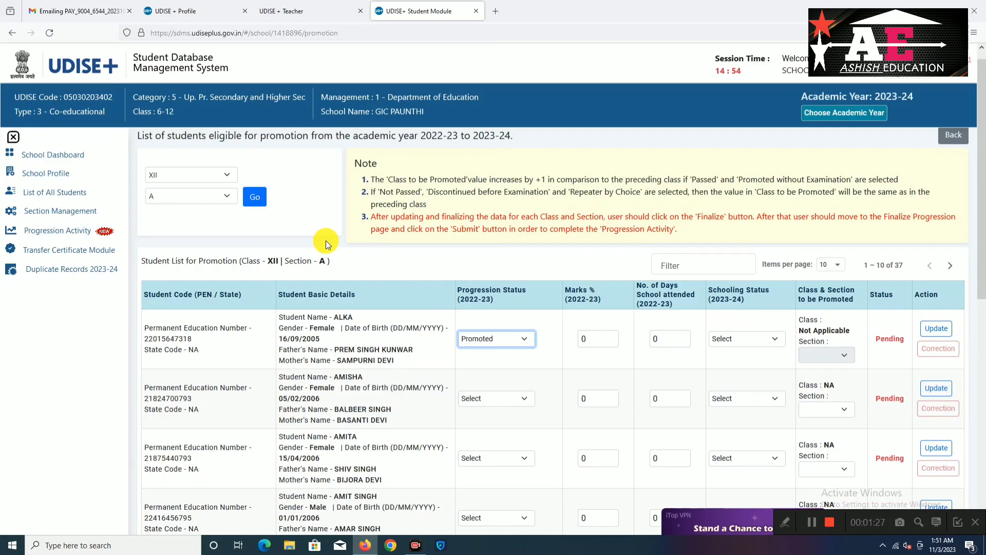
Load the class XII section A promotion list
left_click(228, 173)
left_click(178, 293)
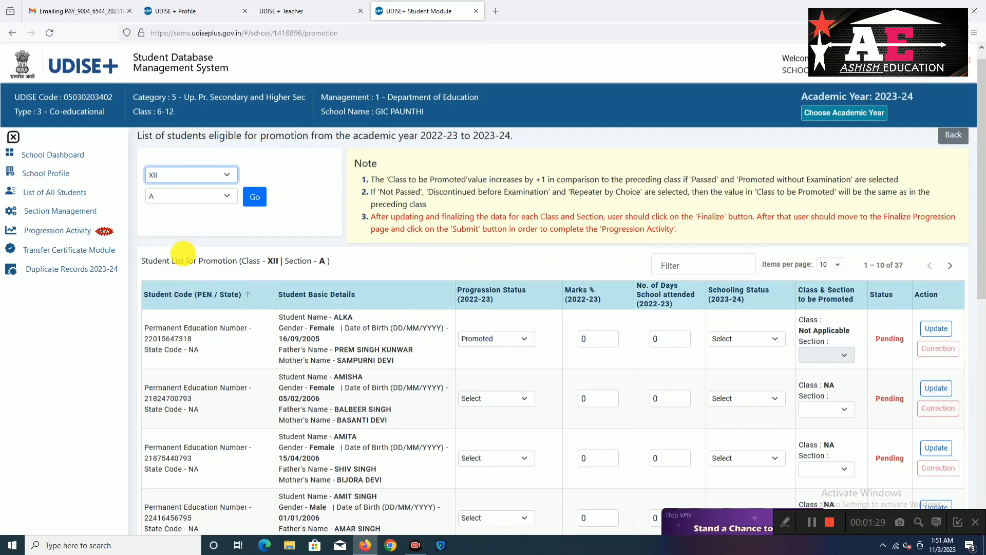
left_click(217, 198)
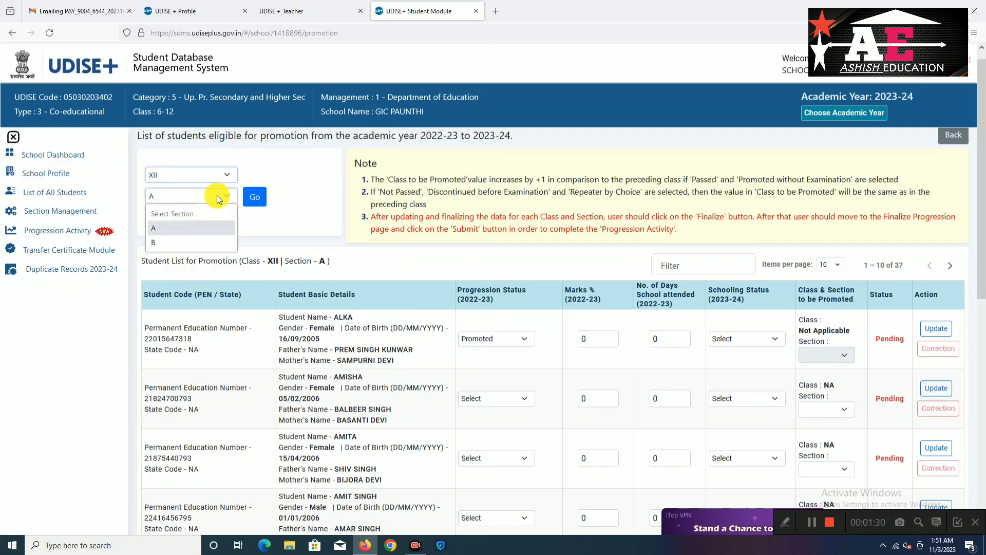
left_click(206, 227)
left_click(251, 204)
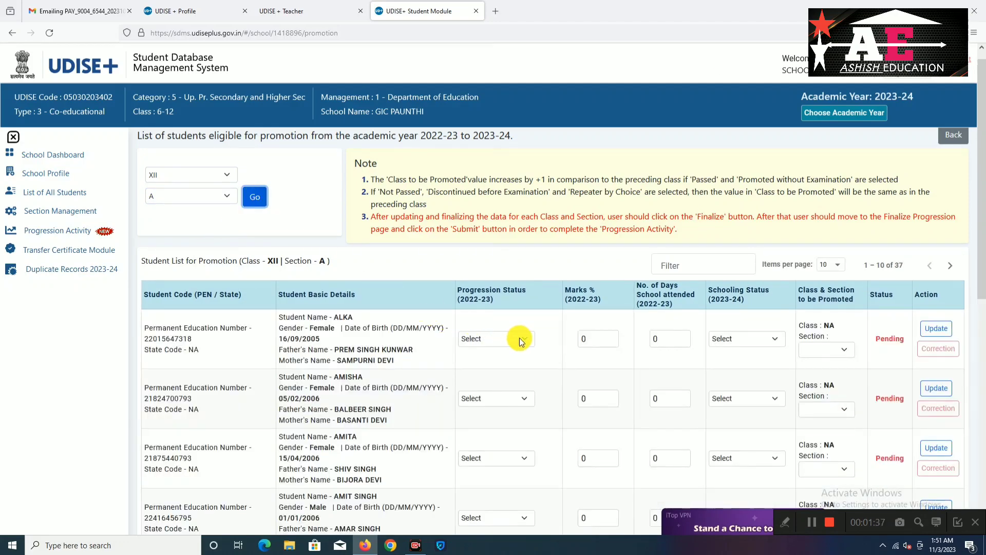
Mark the first class XII students Promoted and Left School, and save the update
left_click(519, 337)
left_click(502, 368)
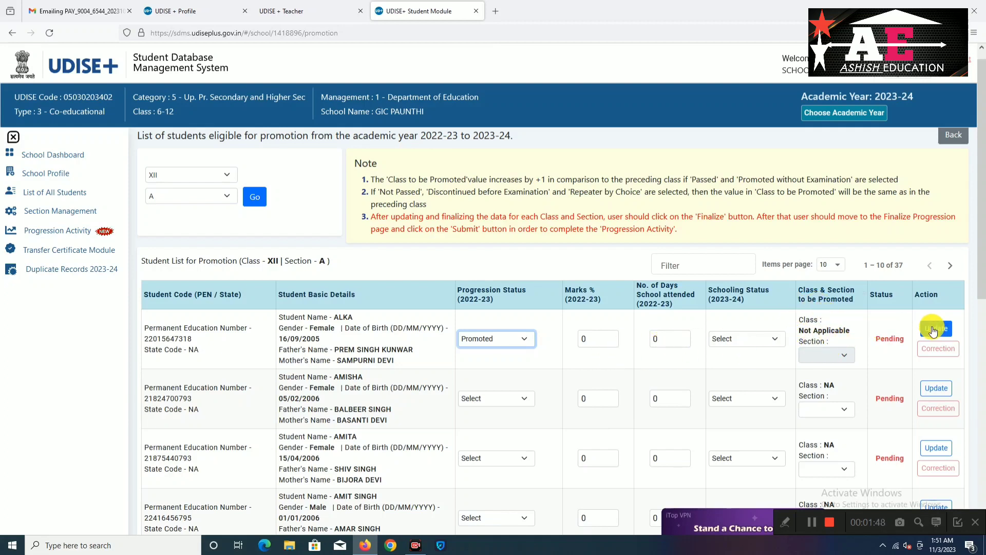
left_click(815, 521)
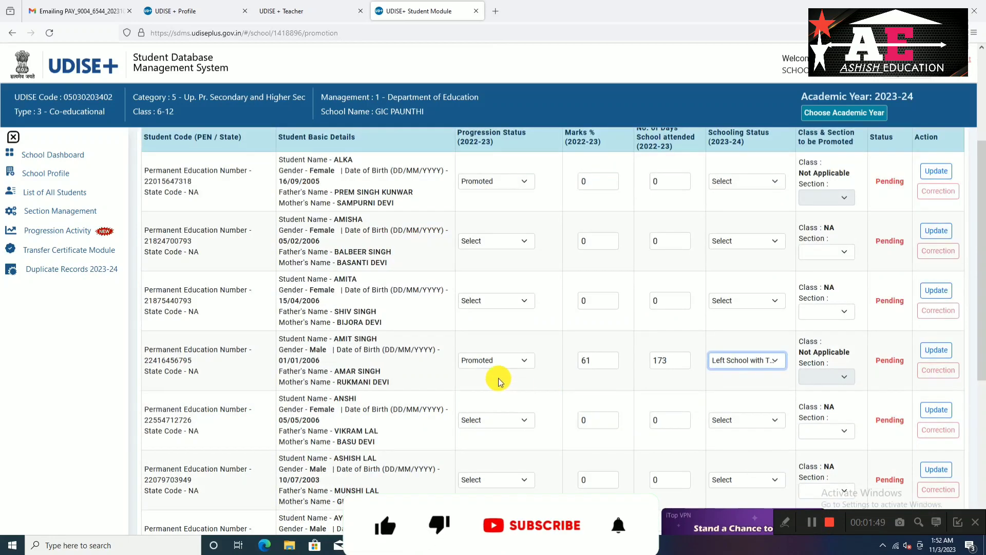
left_click(926, 356)
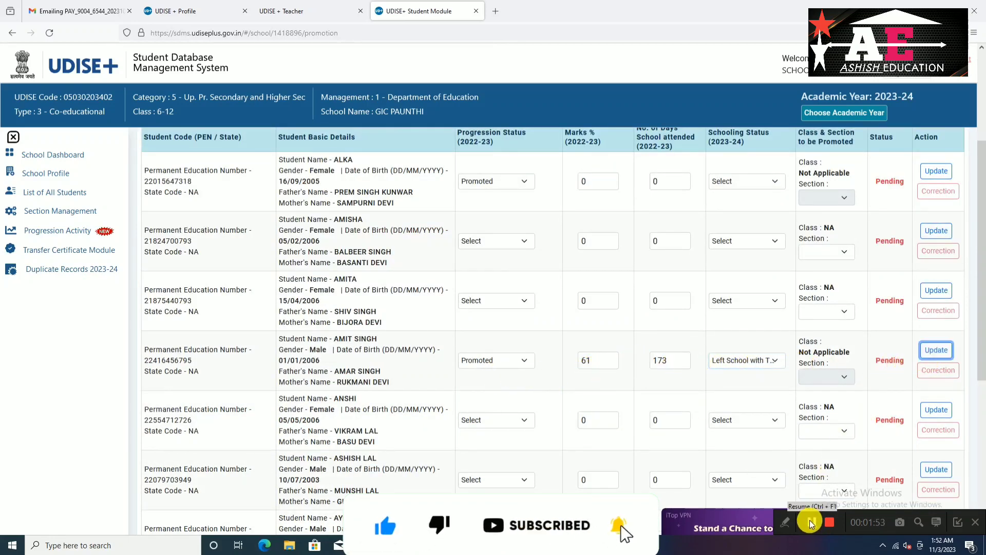
left_click(811, 522)
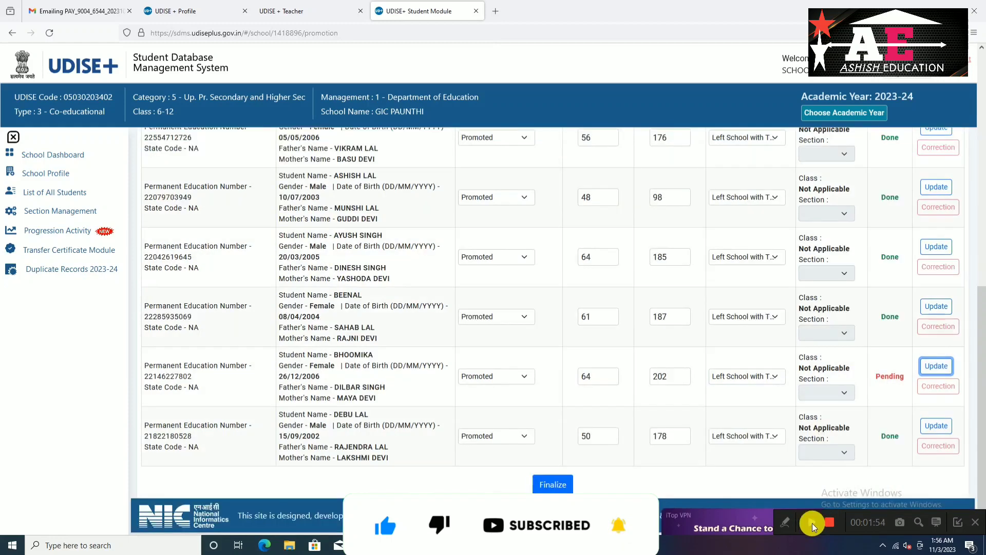
left_click(812, 523)
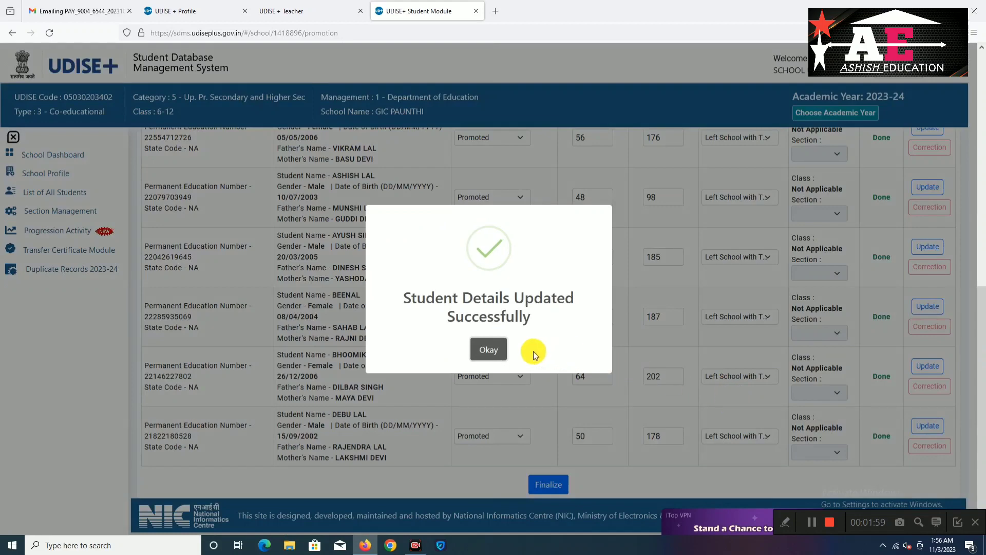
left_click(492, 355)
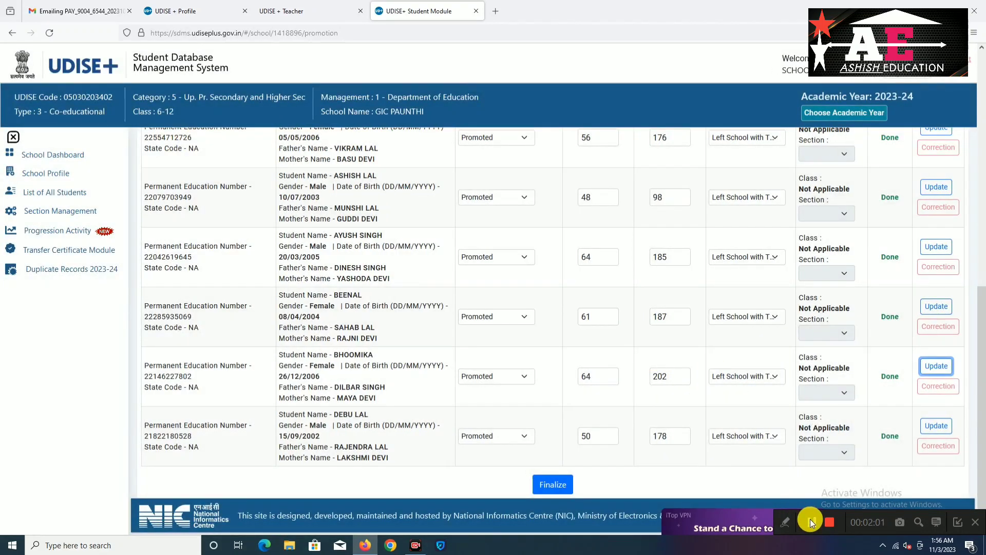
Record a class XII student as Not Passed with 48 marks and confirm
left_click(810, 519)
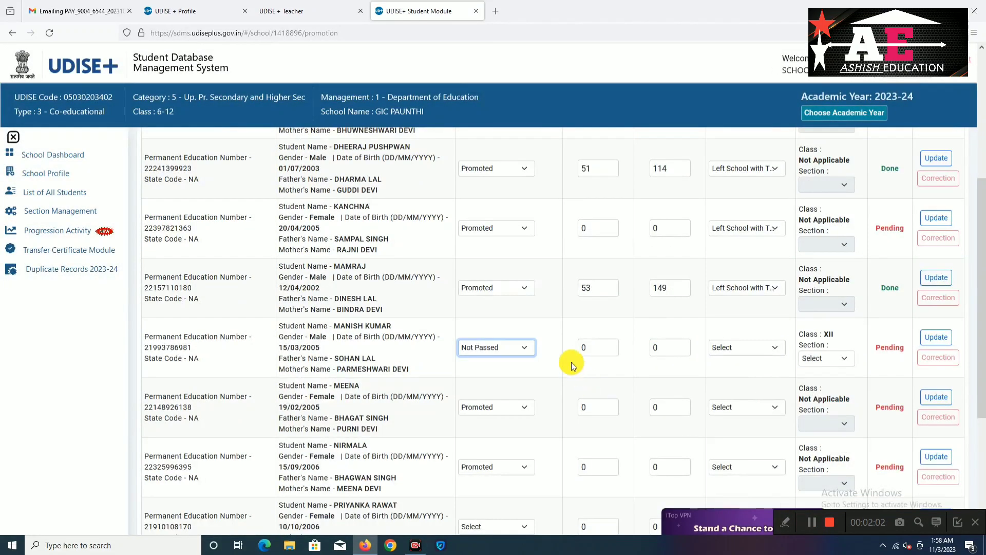
left_click(587, 348)
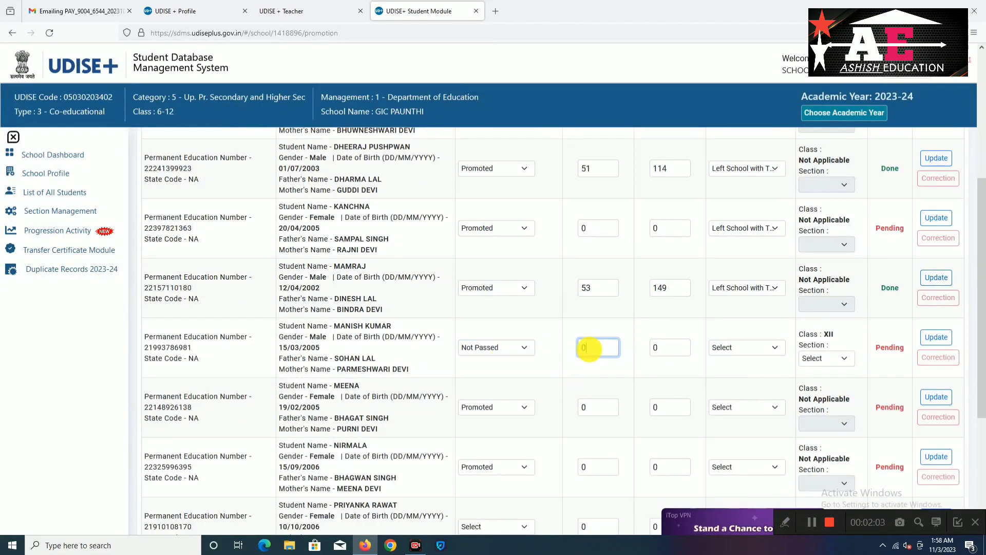
type("48")
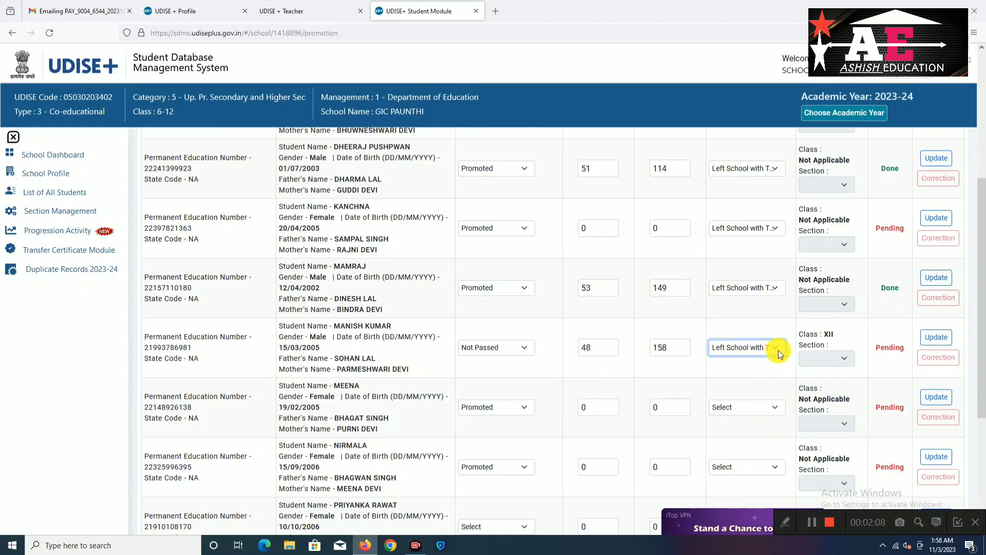
left_click(936, 337)
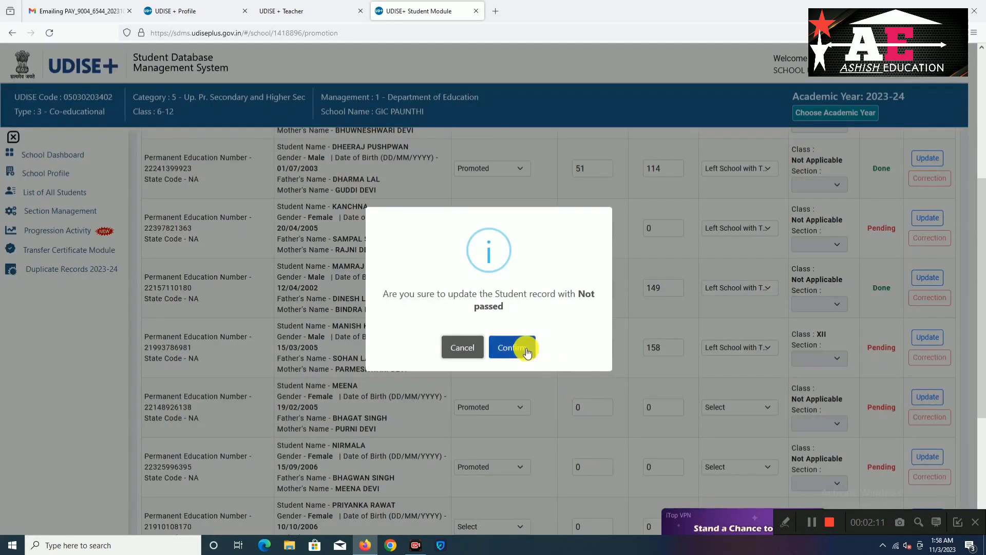
left_click(521, 347)
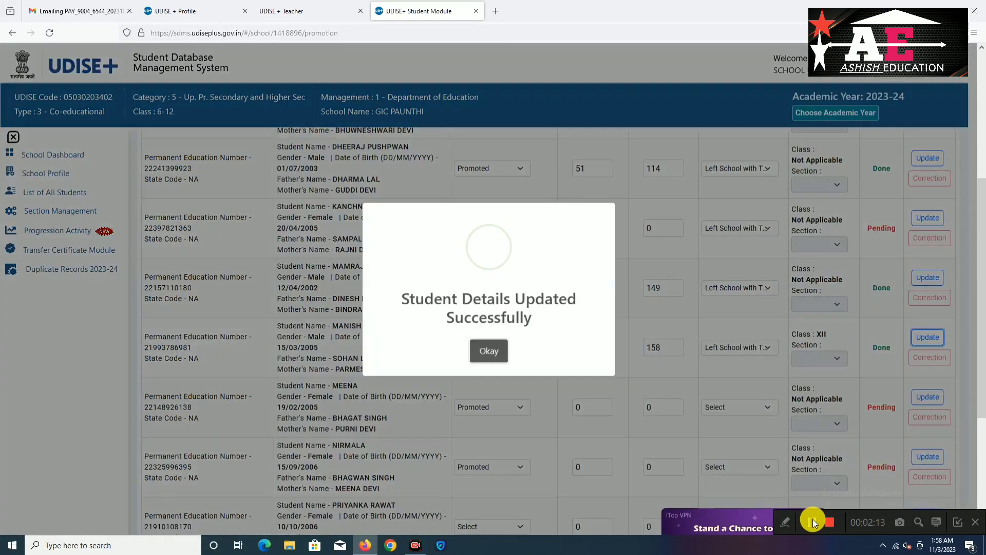
left_click(489, 347)
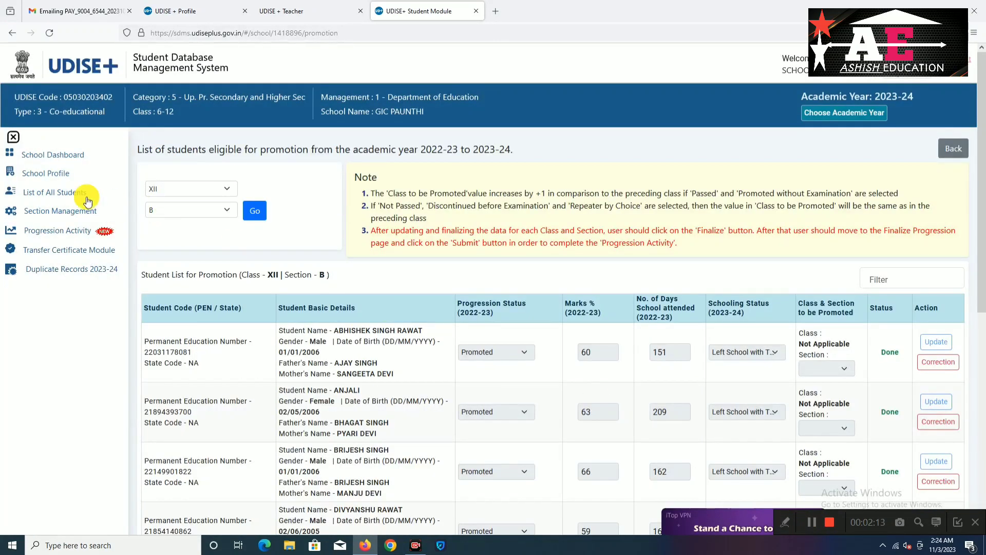
Finalize the 2022-23 progression with the error-free declaration, then return to Progression Activity
left_click(60, 234)
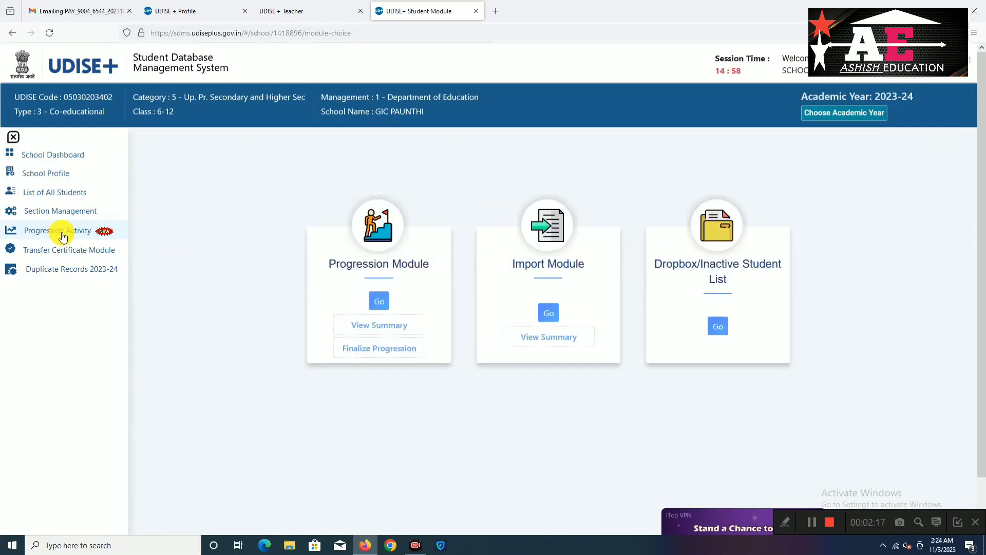
left_click(384, 349)
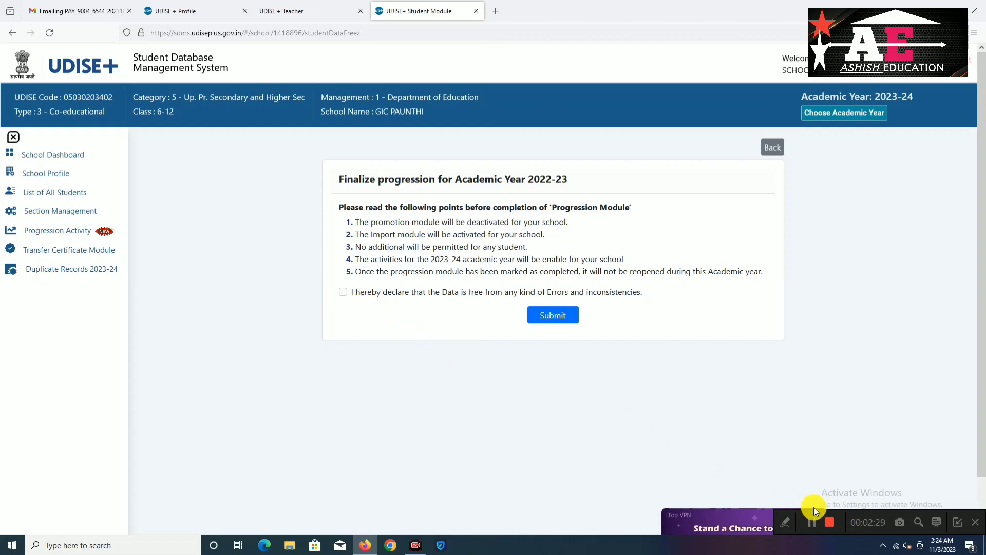
left_click(343, 292)
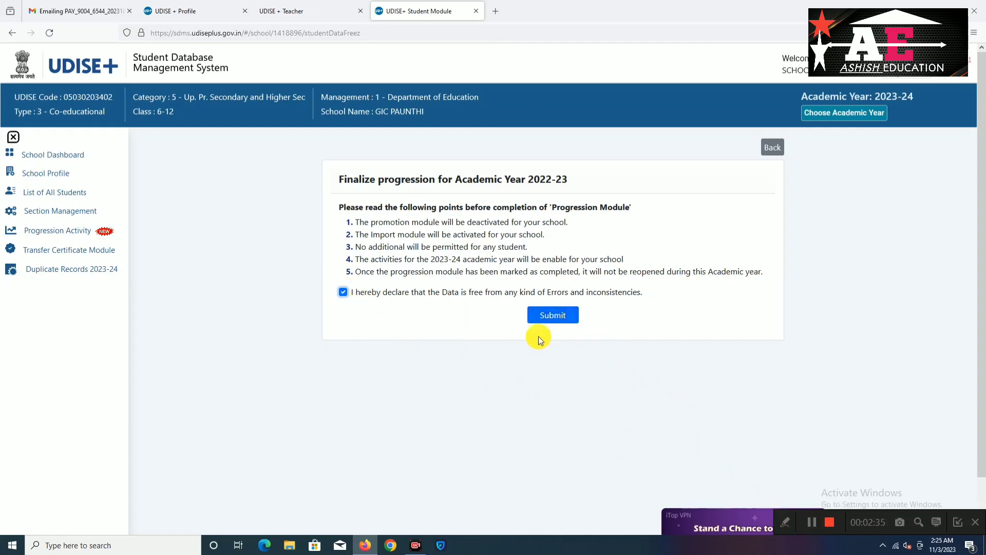
left_click(547, 318)
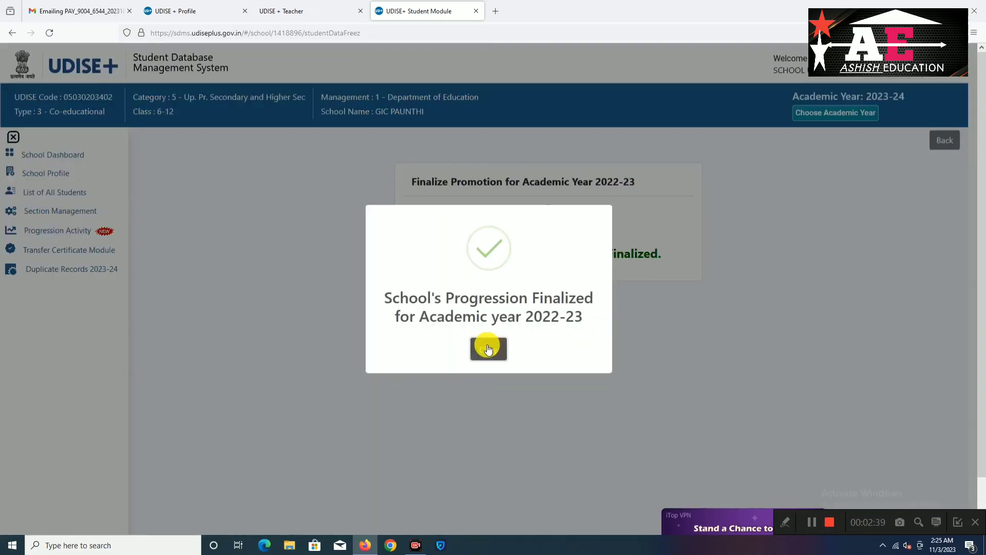
left_click(488, 348)
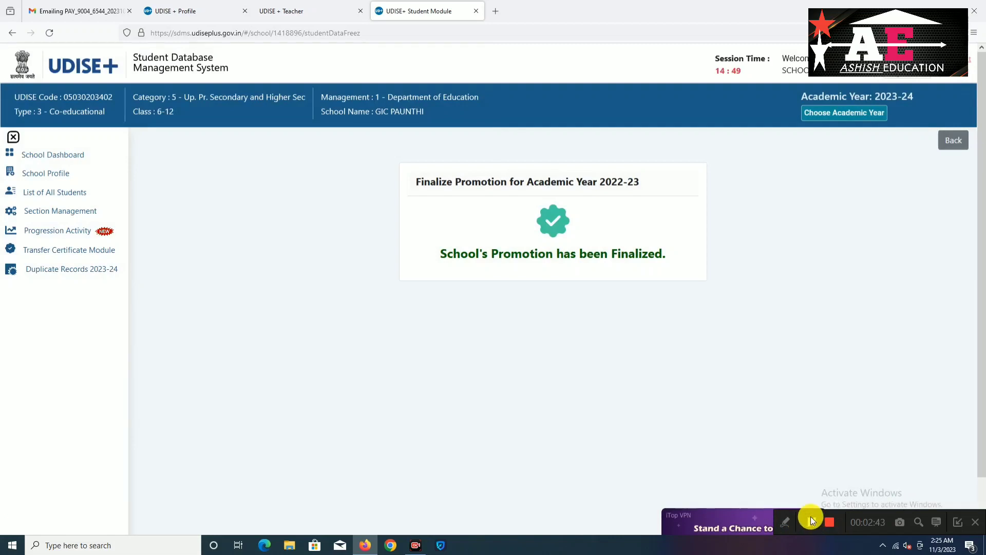
left_click(66, 231)
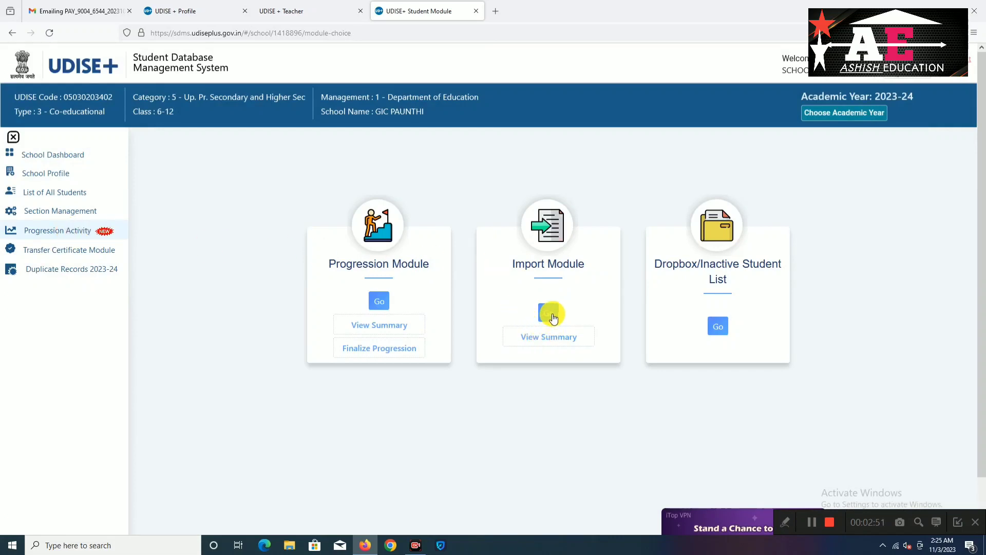
Open the Import Student page and close the Get PEN lookup
left_click(551, 314)
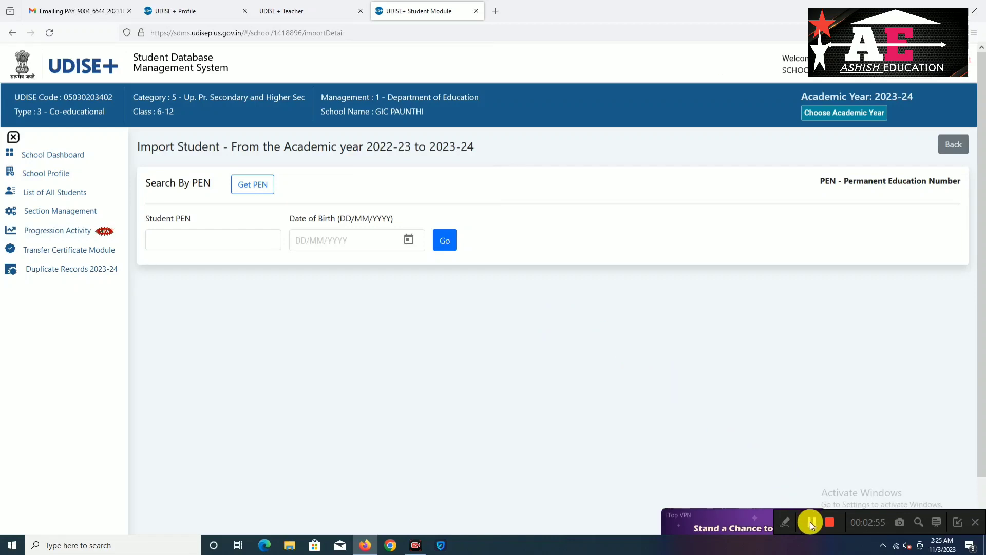
left_click(248, 184)
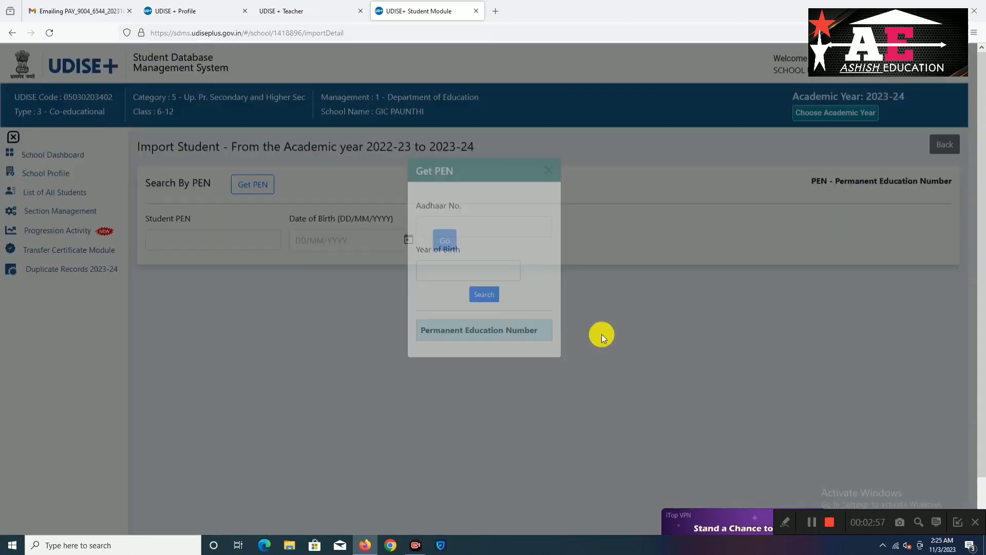
left_click(812, 519)
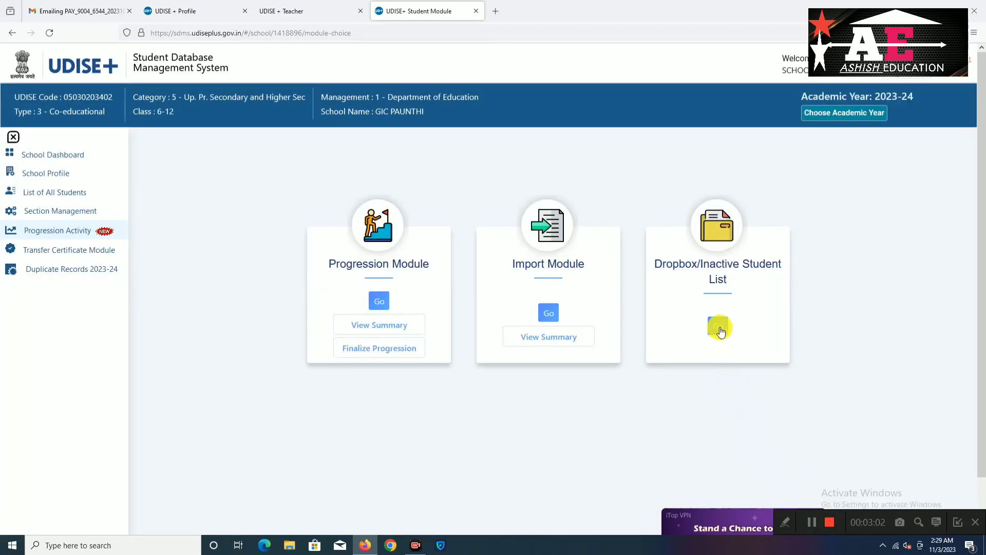
left_click(718, 326)
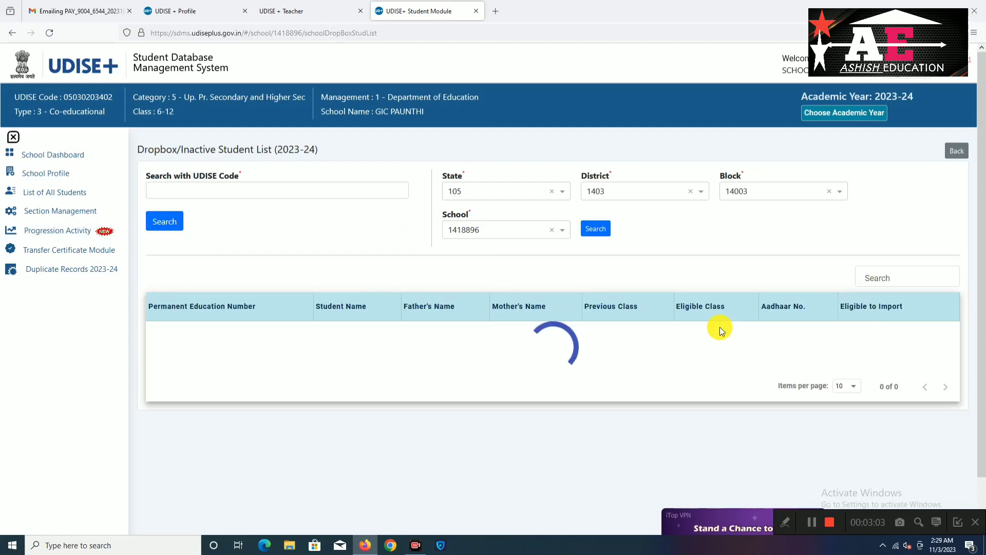
left_click(196, 189)
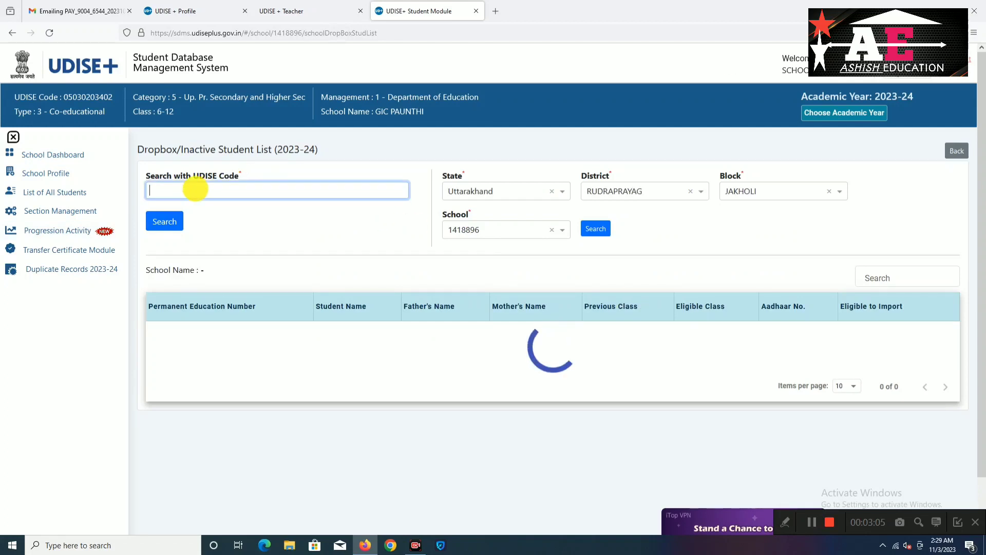
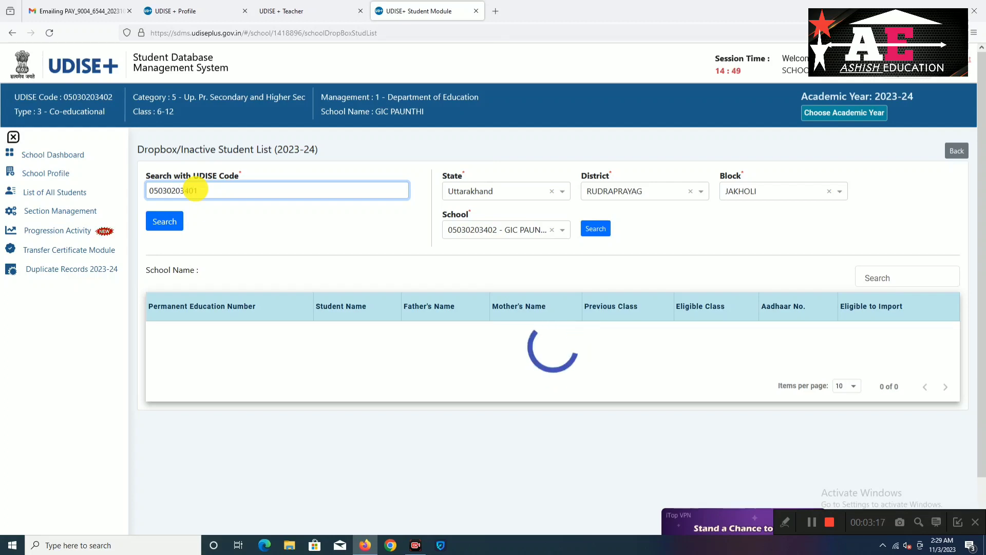
left_click(165, 224)
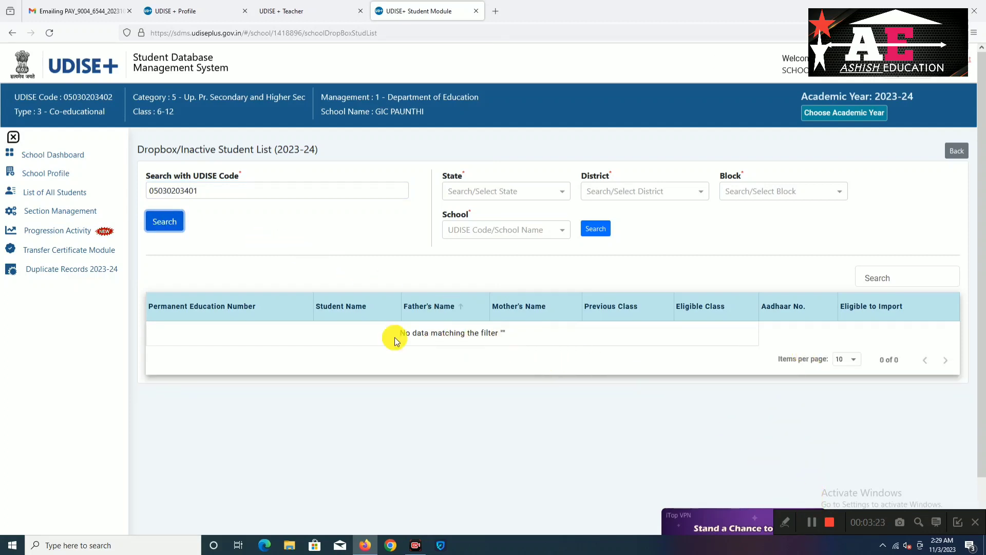
left_click(159, 190)
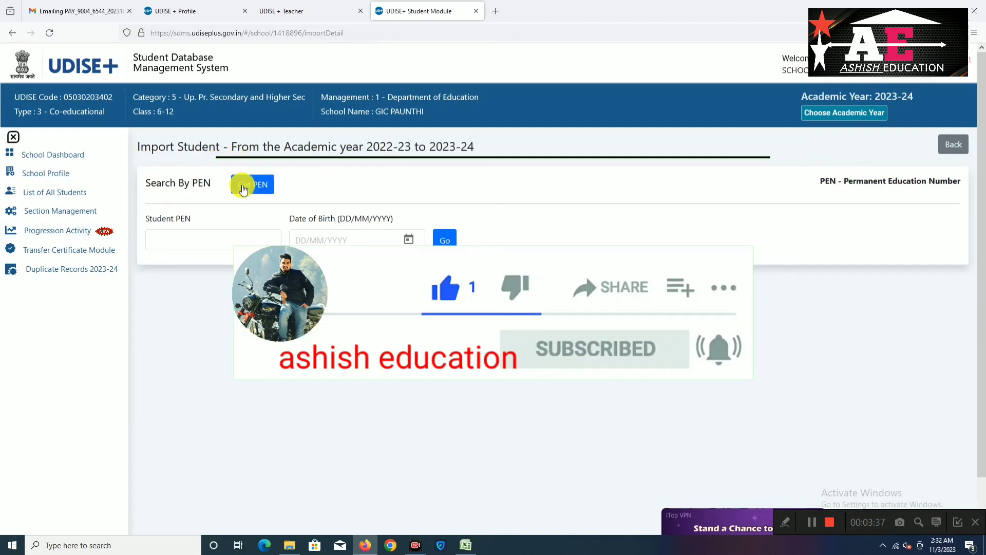
Retrieve the student's PEN from their Aadhaar number and 2012 birth year, and copy it
left_click(243, 187)
left_click(442, 247)
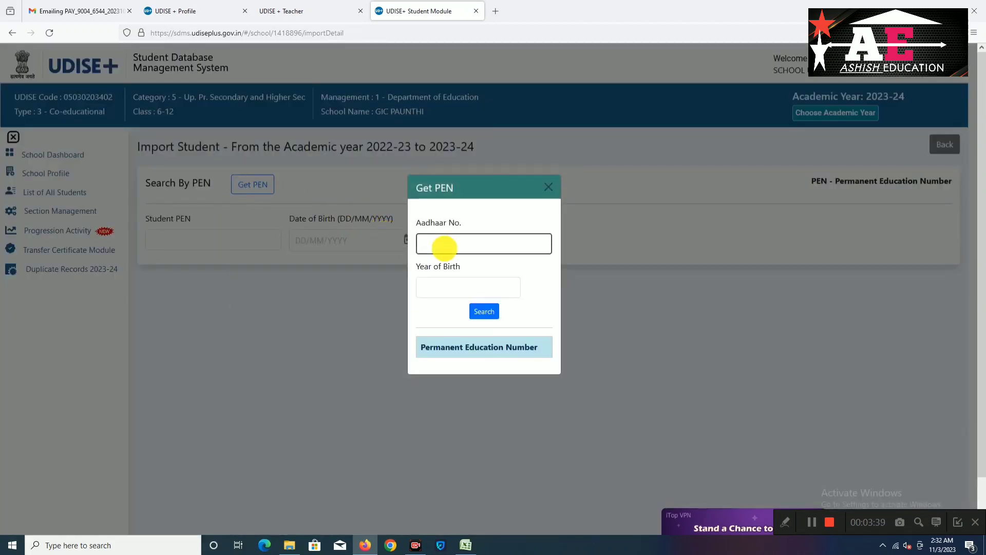
left_click(445, 255)
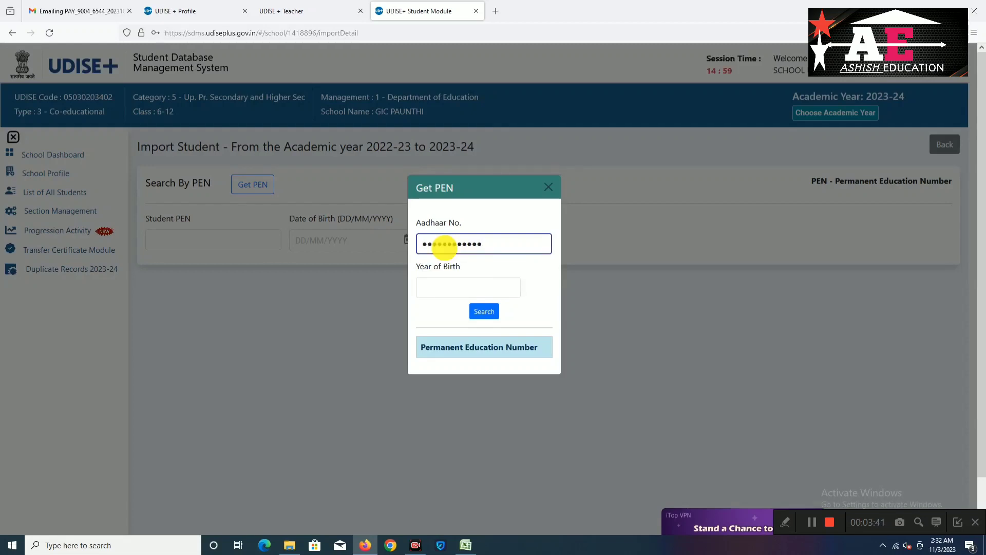
left_click_drag(439, 245, 440, 276)
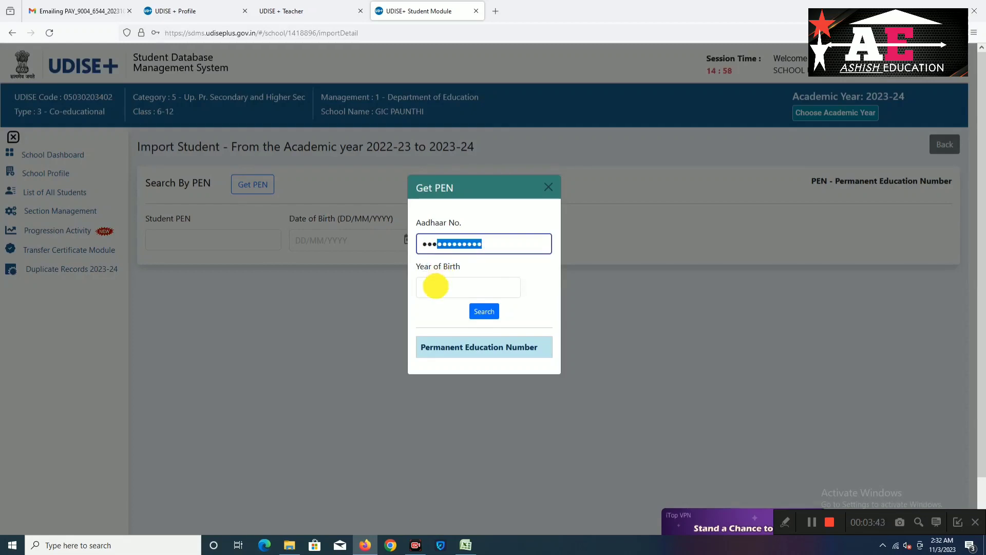
left_click(436, 286)
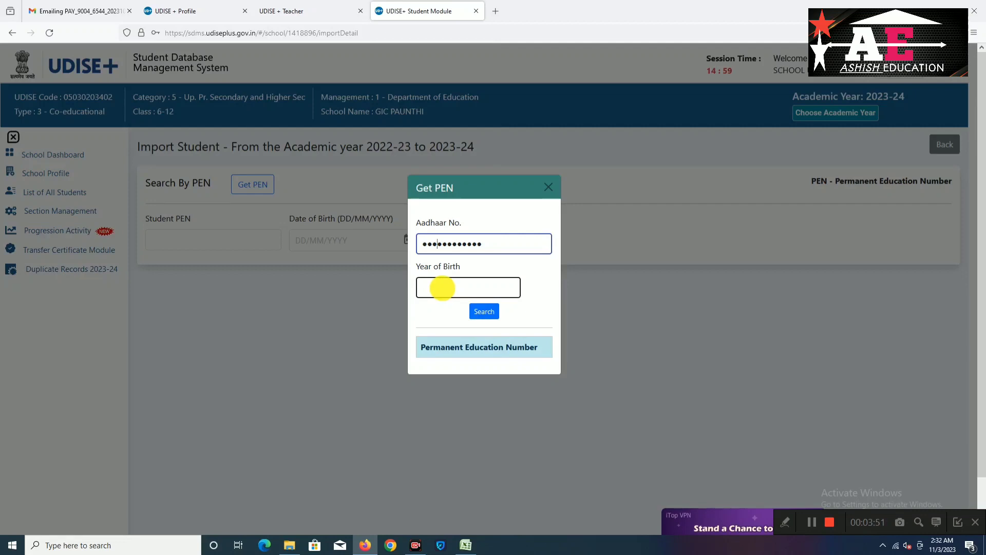
left_click(442, 288)
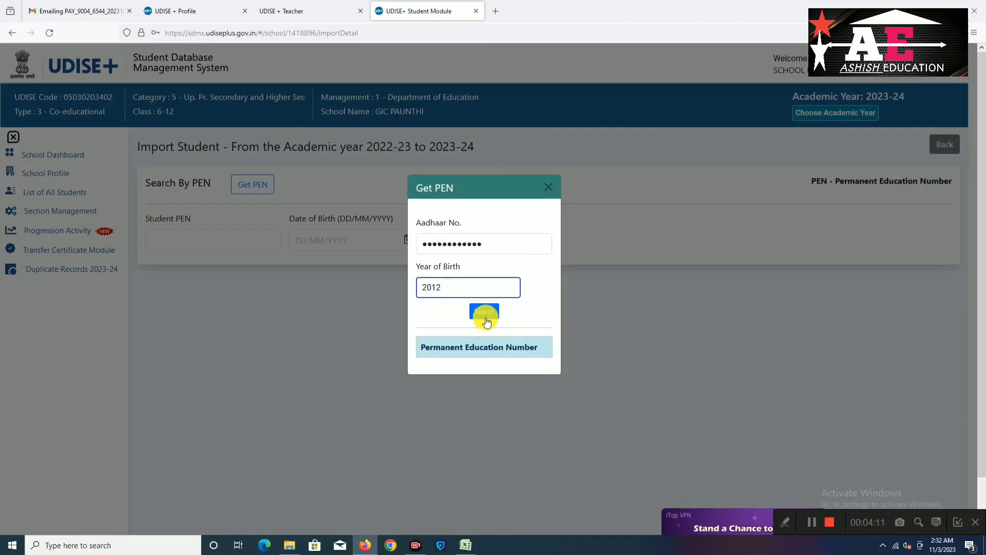
left_click(483, 312)
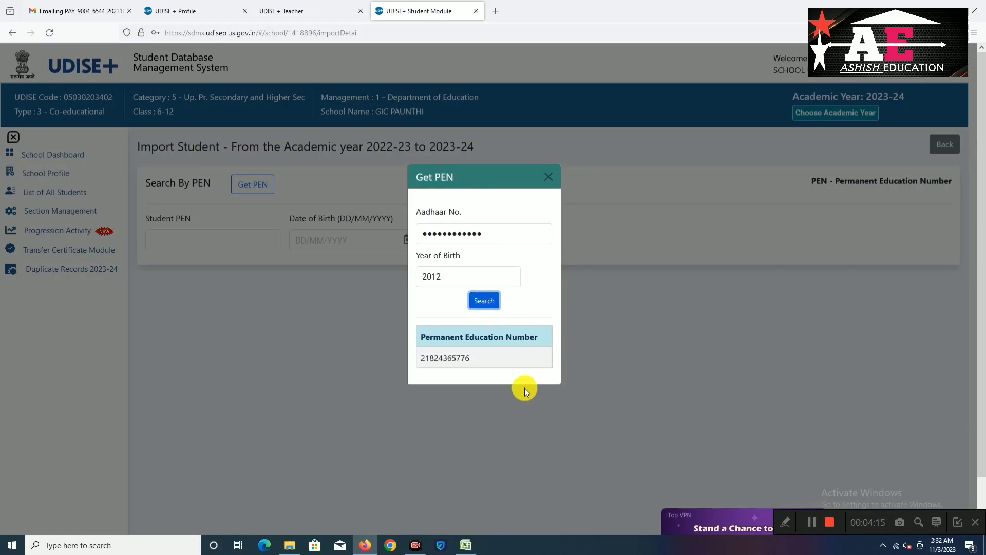
left_click_drag(473, 358, 430, 358)
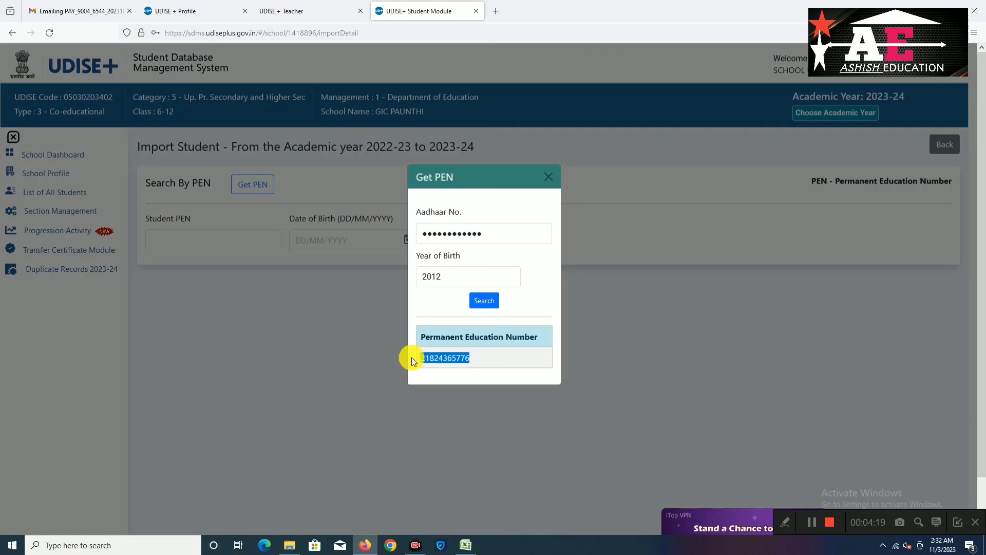
left_click(551, 177)
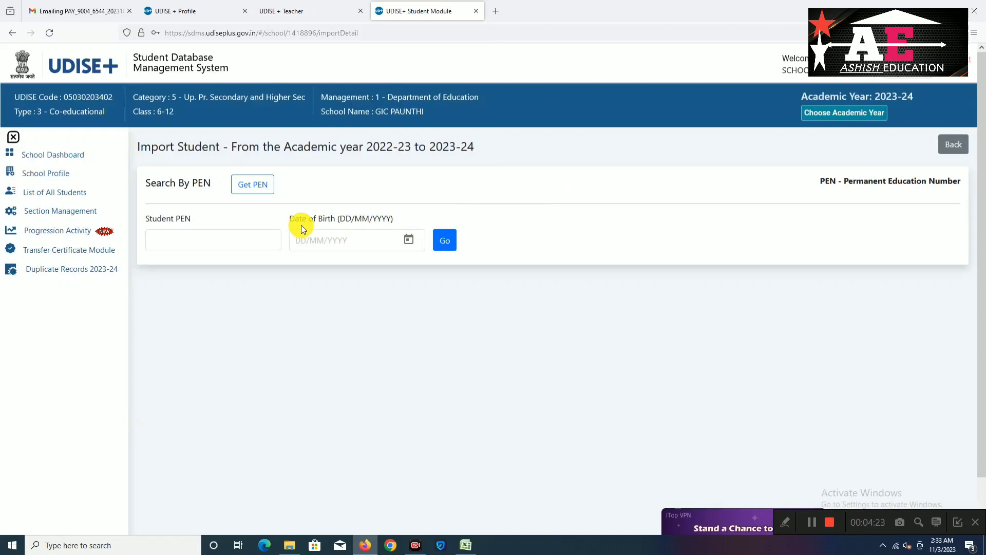
left_click(187, 236)
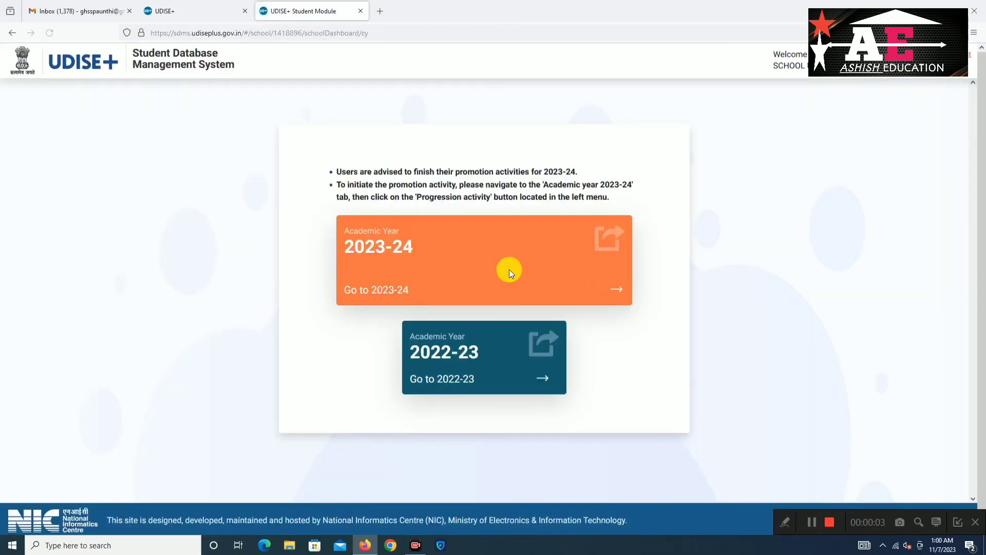
Switch to academic year 2023-24 and dismiss the school information notice
left_click(509, 272)
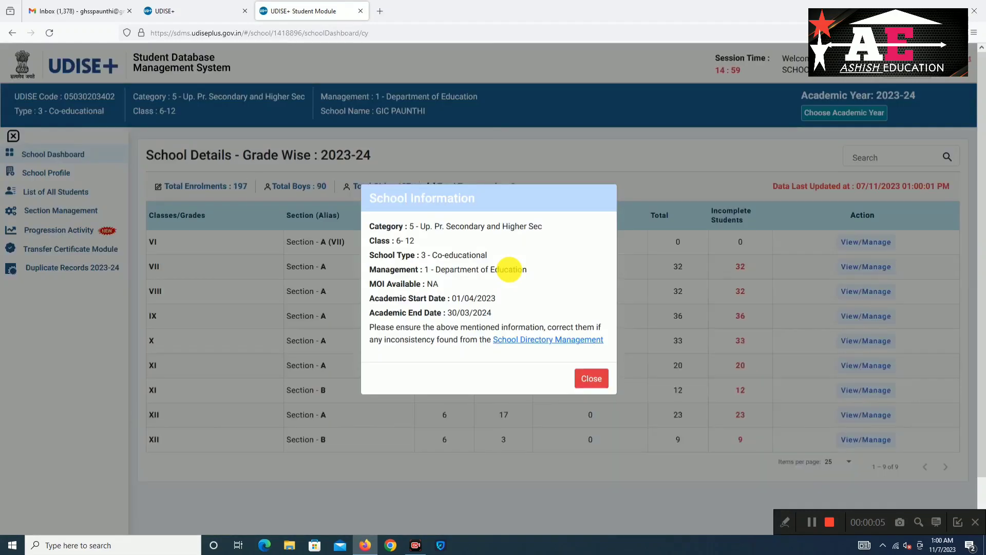
left_click(592, 377)
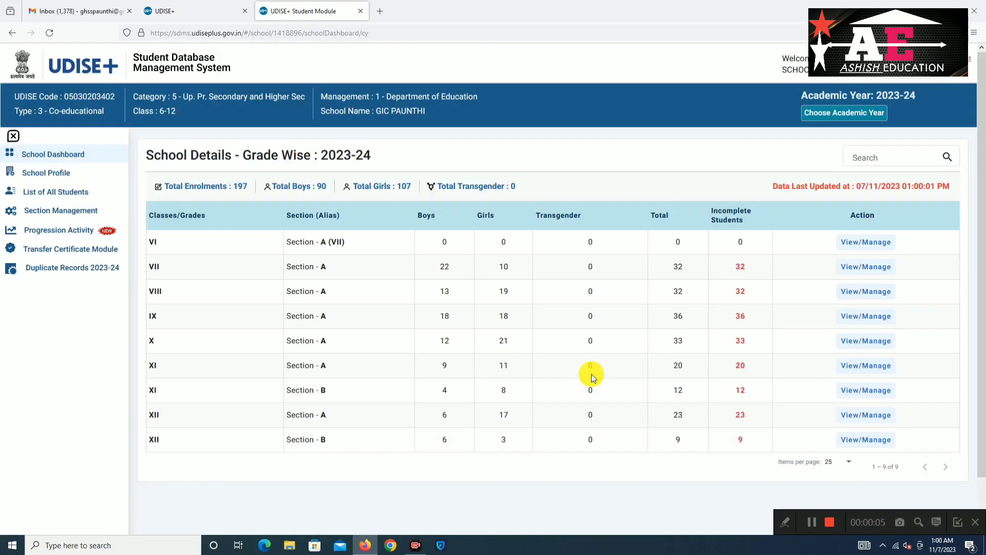
left_click(56, 233)
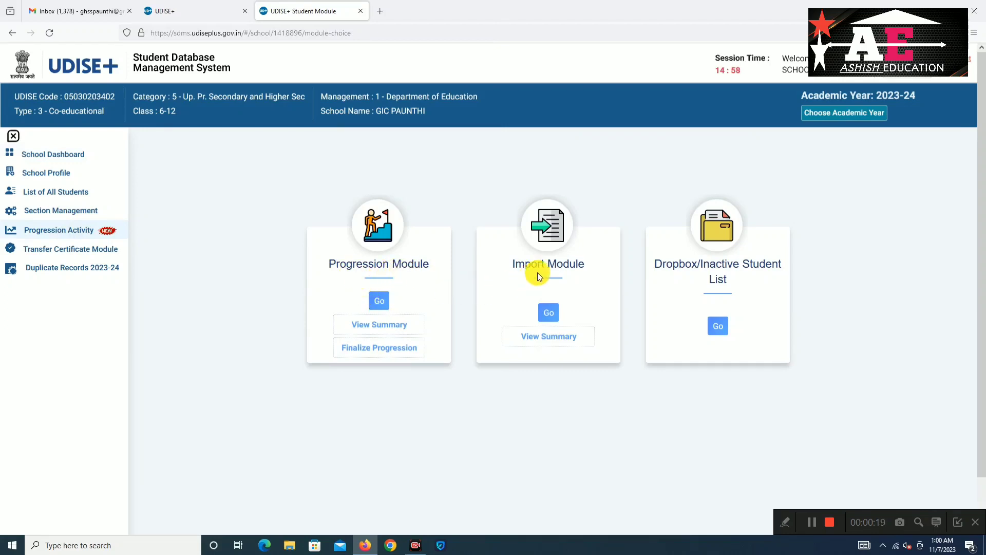
Visit the Import Student page, then open the 2023-24 Dropbox/Inactive Student List
left_click(549, 312)
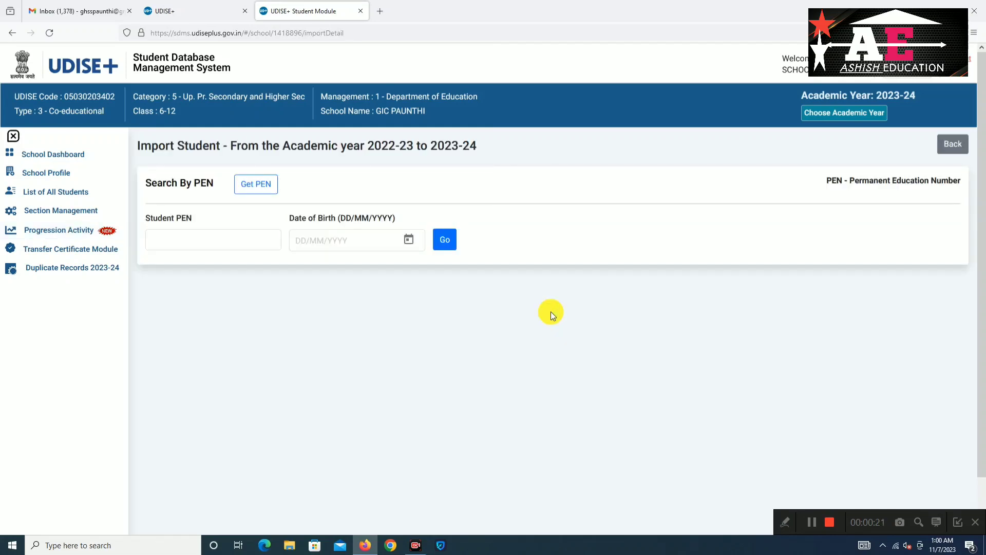
left_click(177, 242)
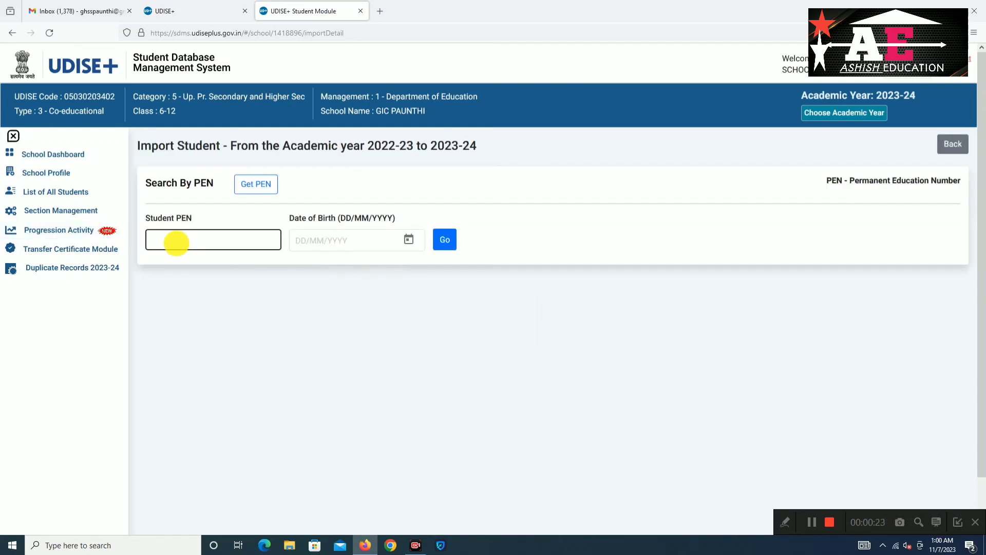
left_click(341, 235)
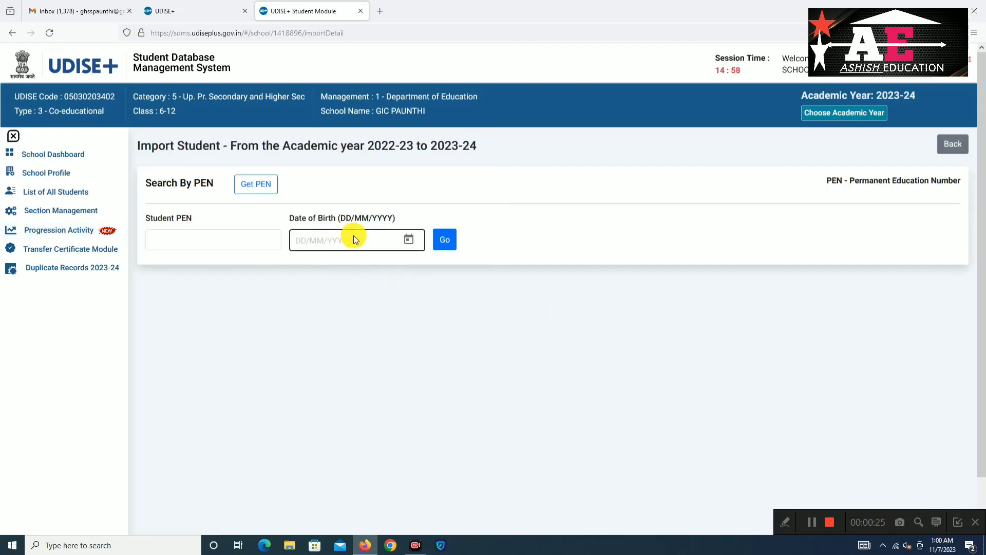
left_click(221, 237)
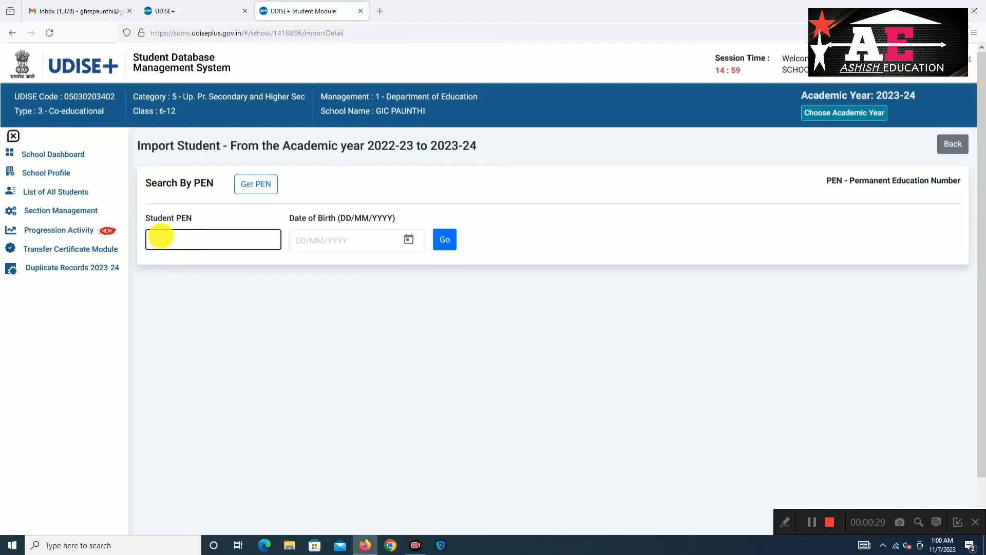
left_click(81, 233)
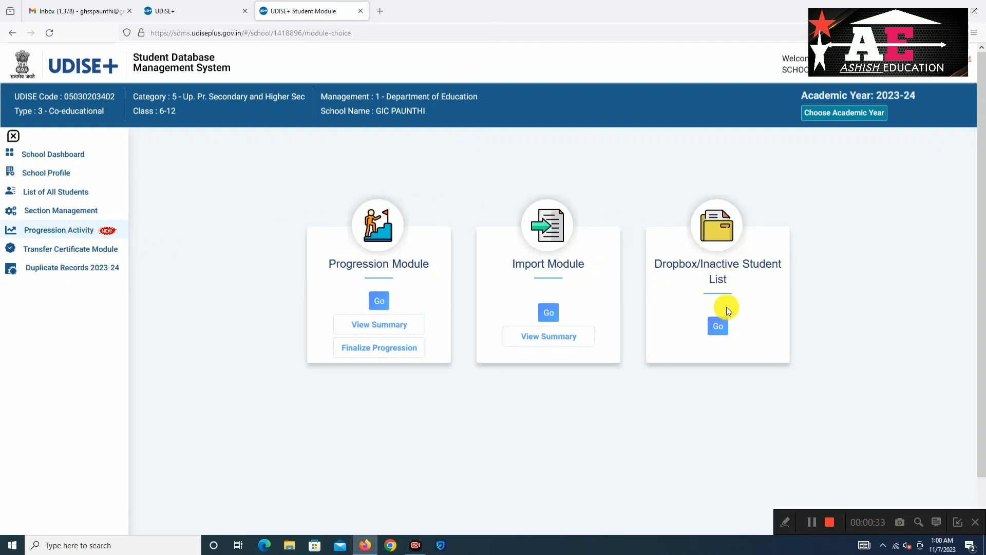
left_click(719, 326)
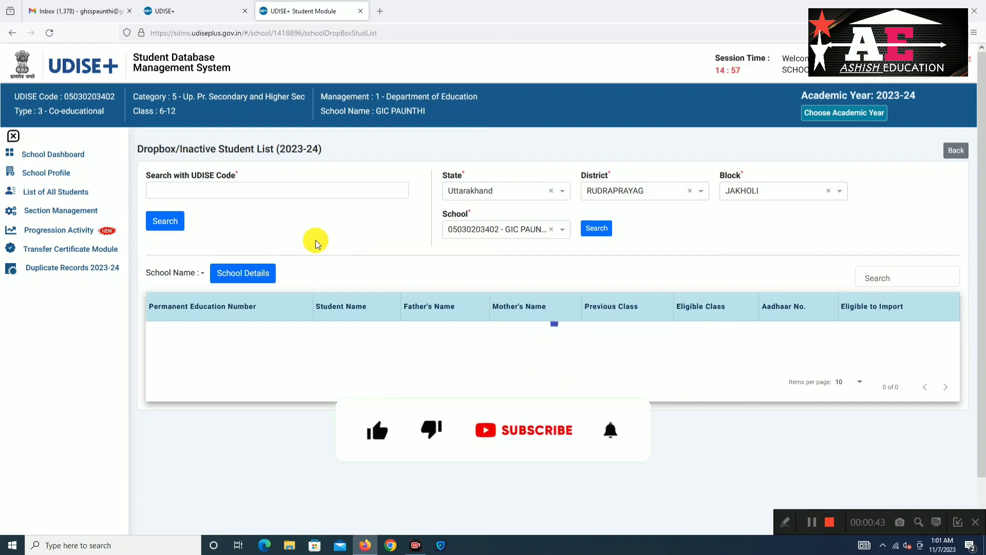
left_click(167, 193)
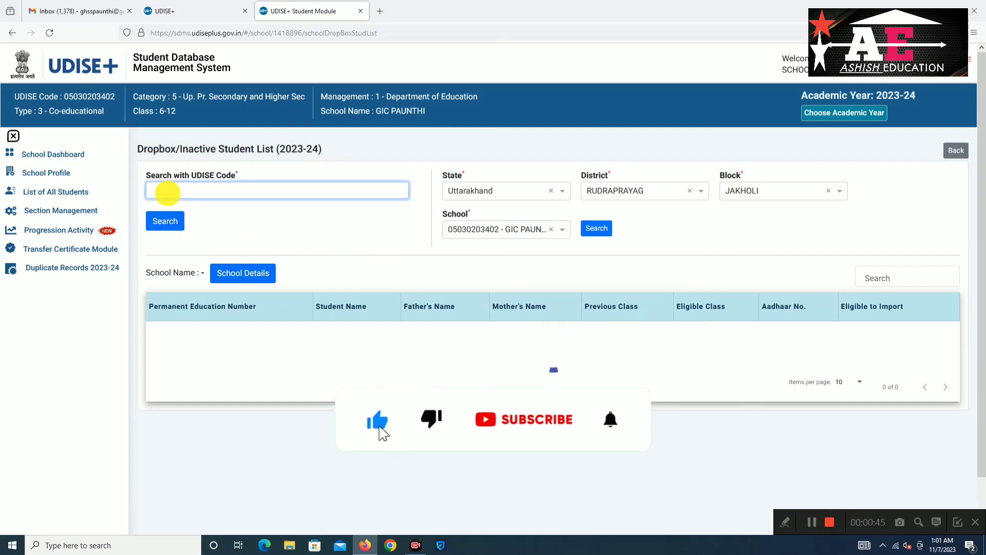
key("ctrl+v")
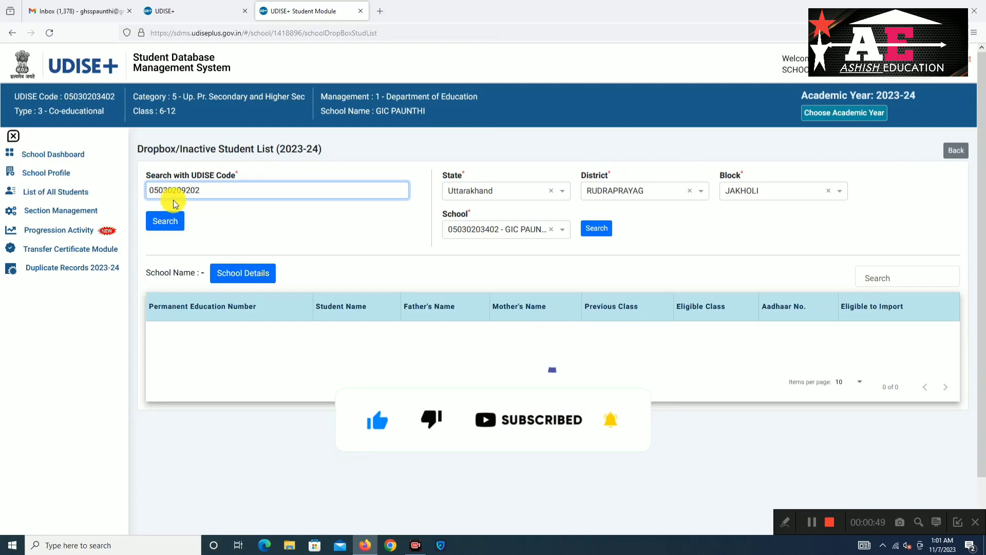
left_click(170, 222)
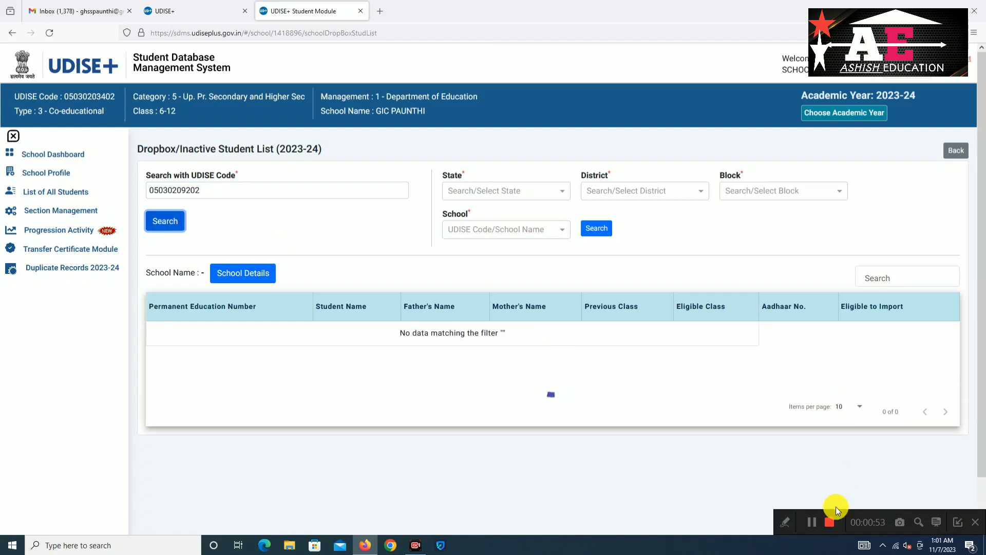
left_click(812, 522)
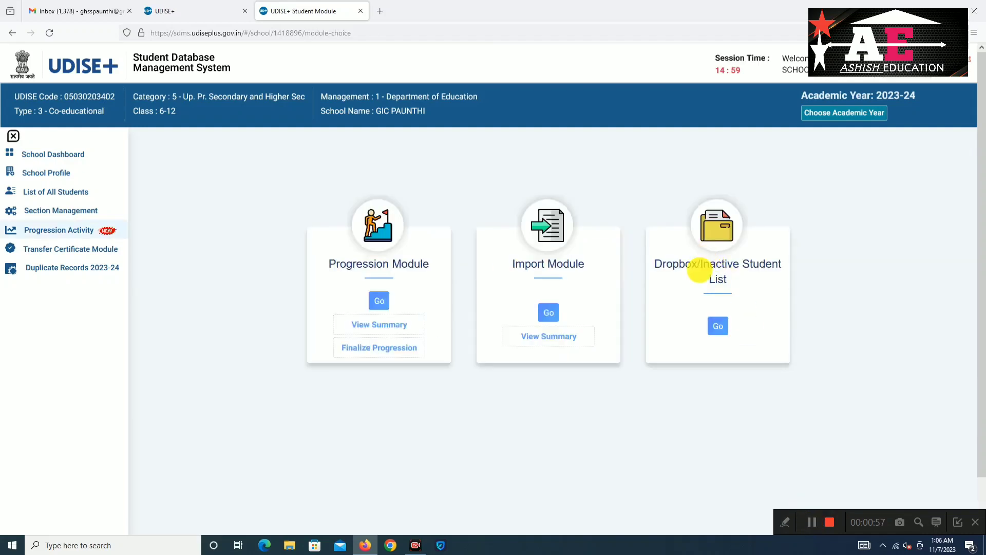
left_click(548, 313)
left_click(181, 242)
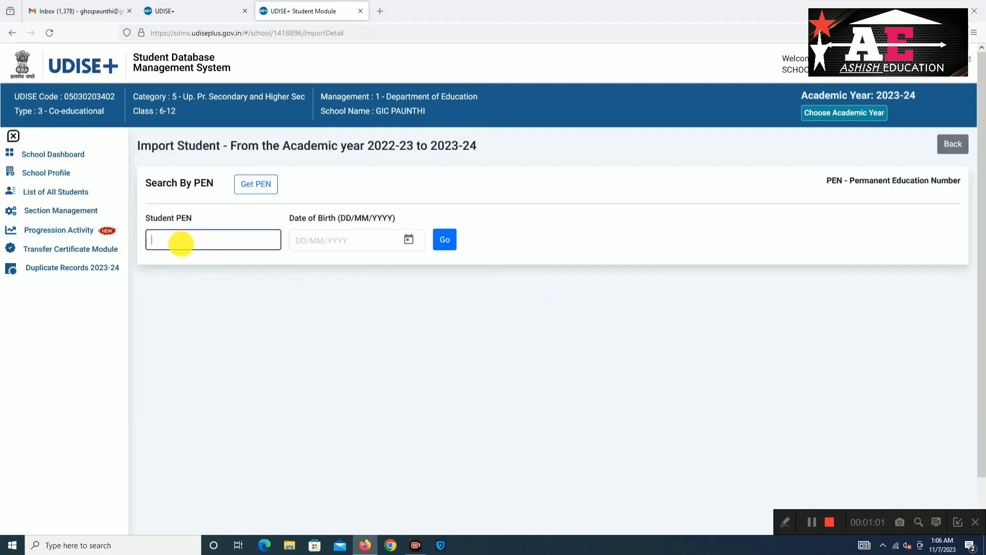
key("ctrl+v")
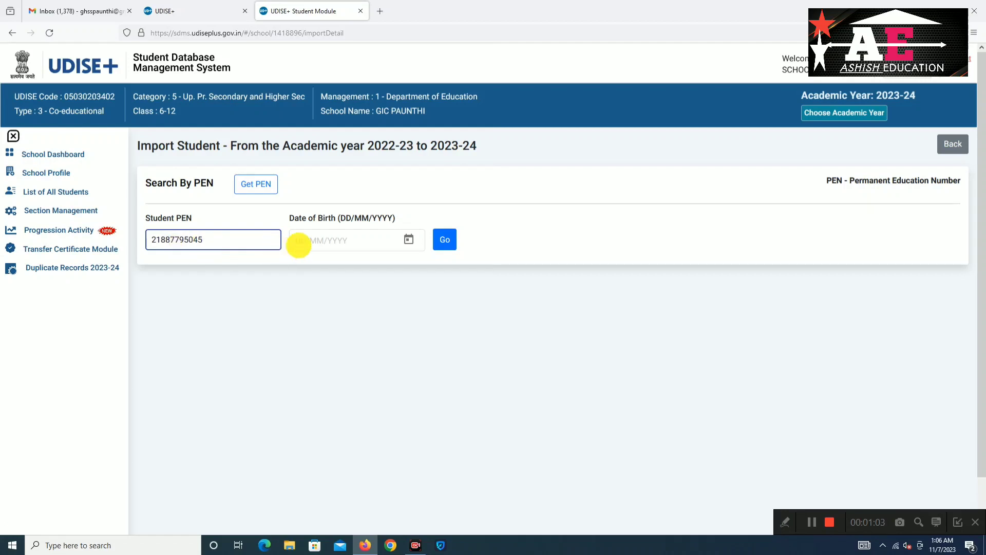
left_click(299, 246)
type("11/")
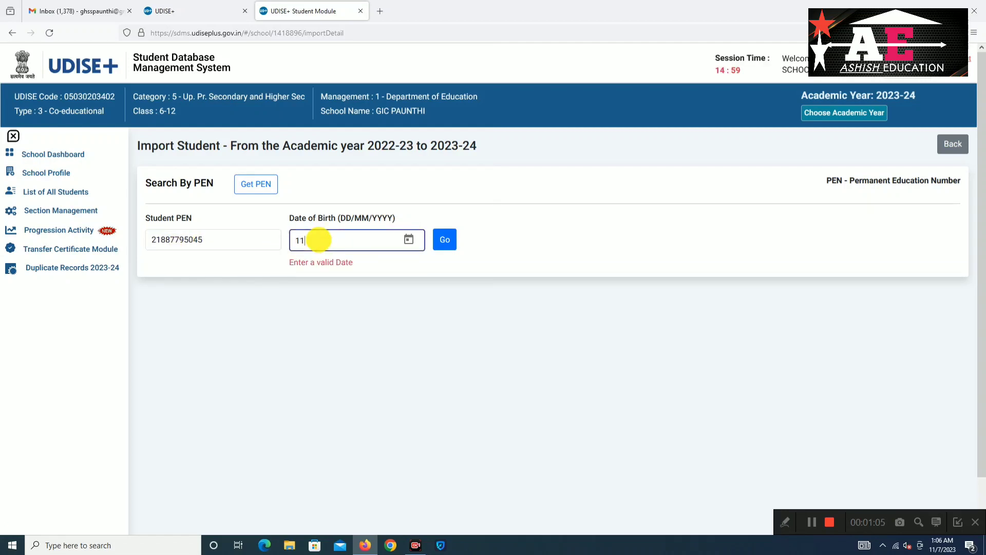
type("07/2012")
left_click(456, 242)
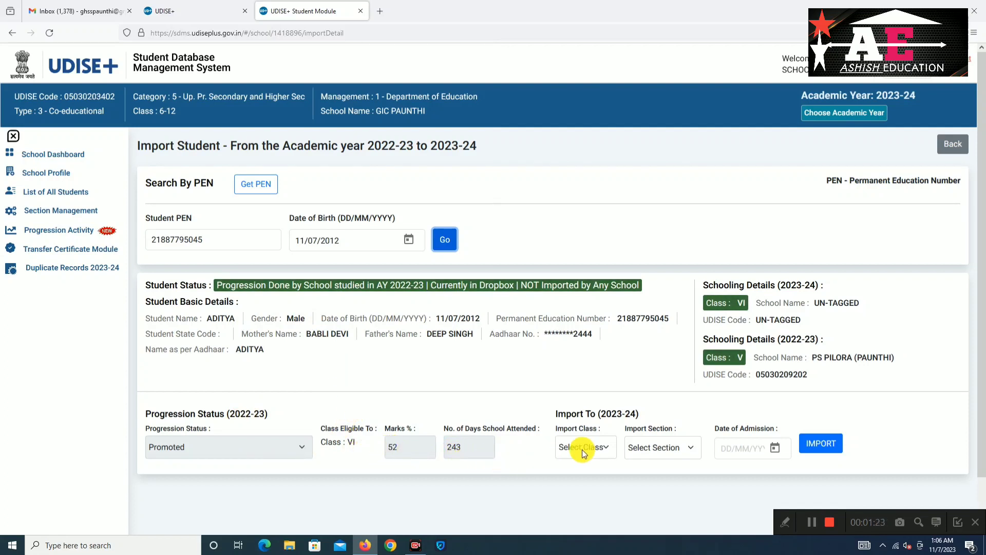
Import the student into class VI section A with admission date 07/04/2023 and confirm
left_click(609, 447)
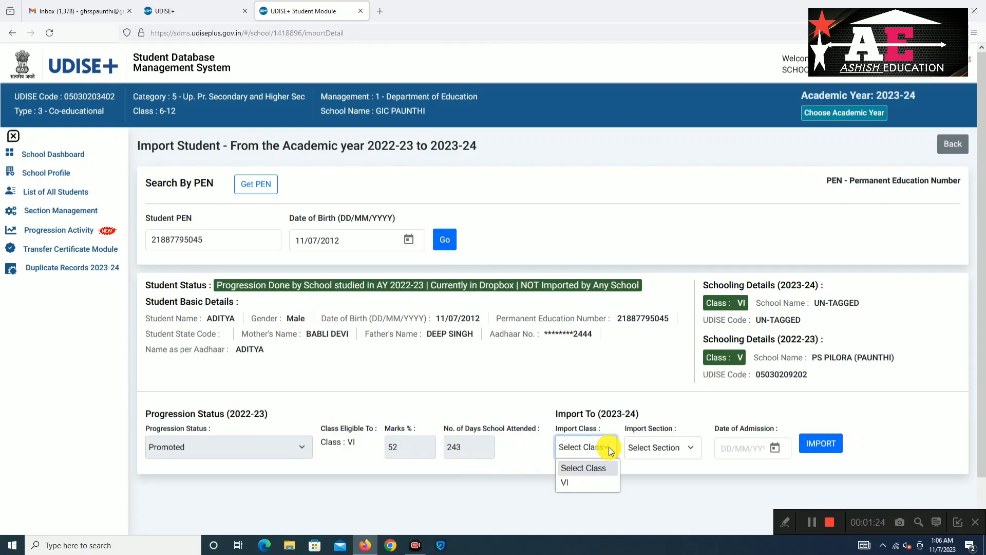
left_click(592, 486)
left_click(662, 451)
left_click(661, 484)
left_click(722, 449)
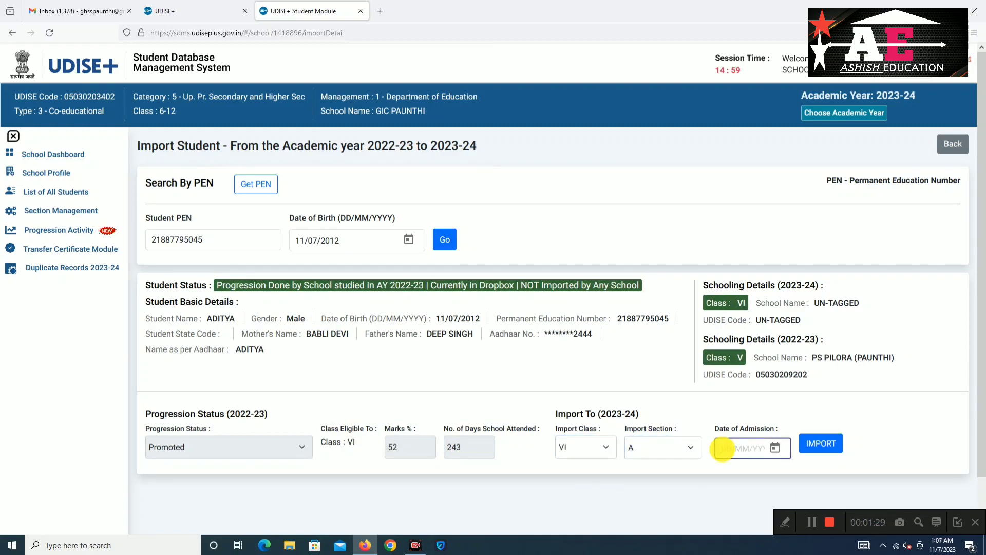
type("0")
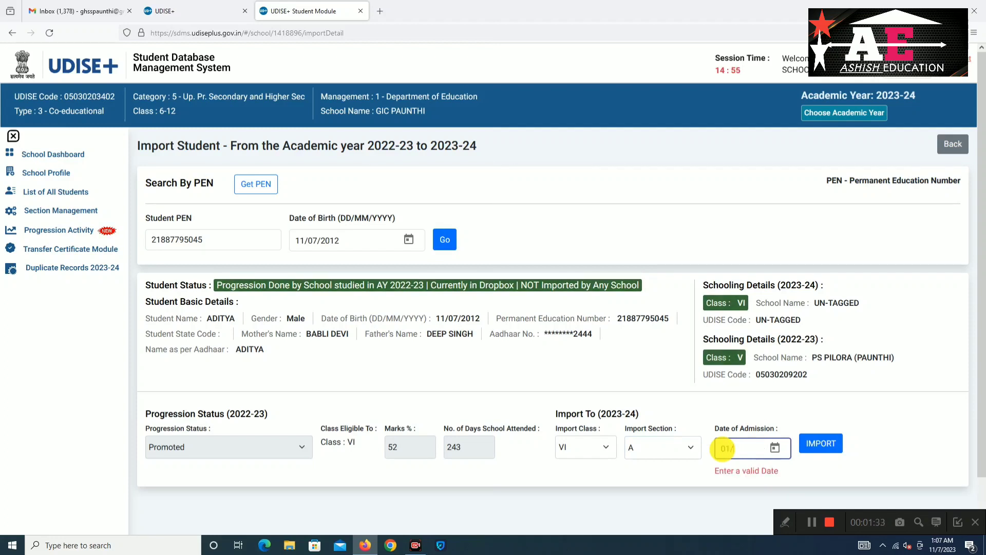
type("7/")
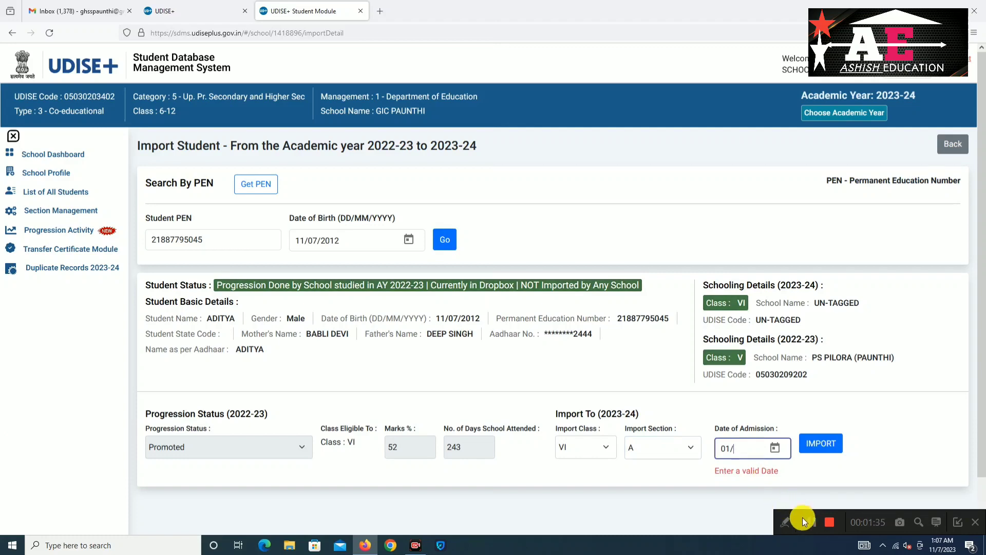
type("04/2023")
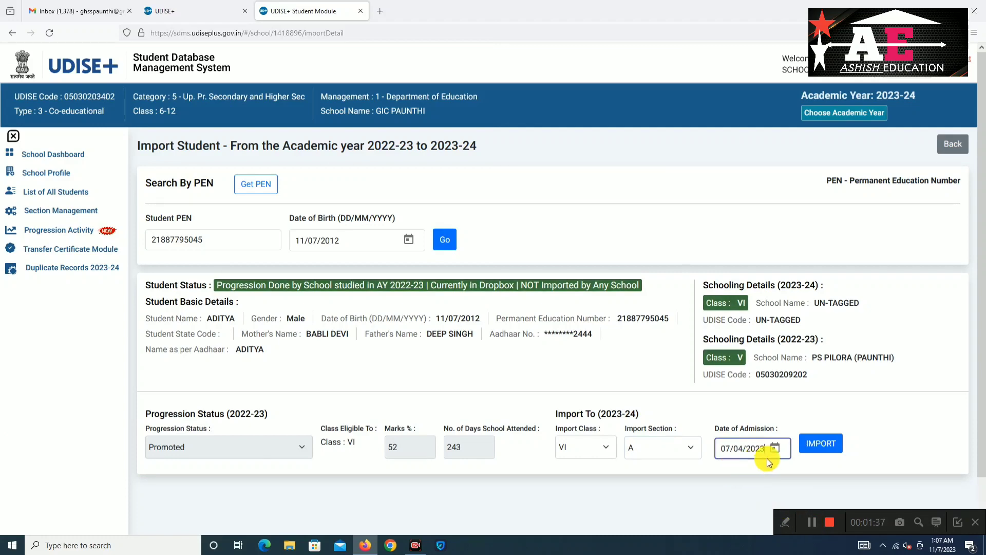
left_click(816, 446)
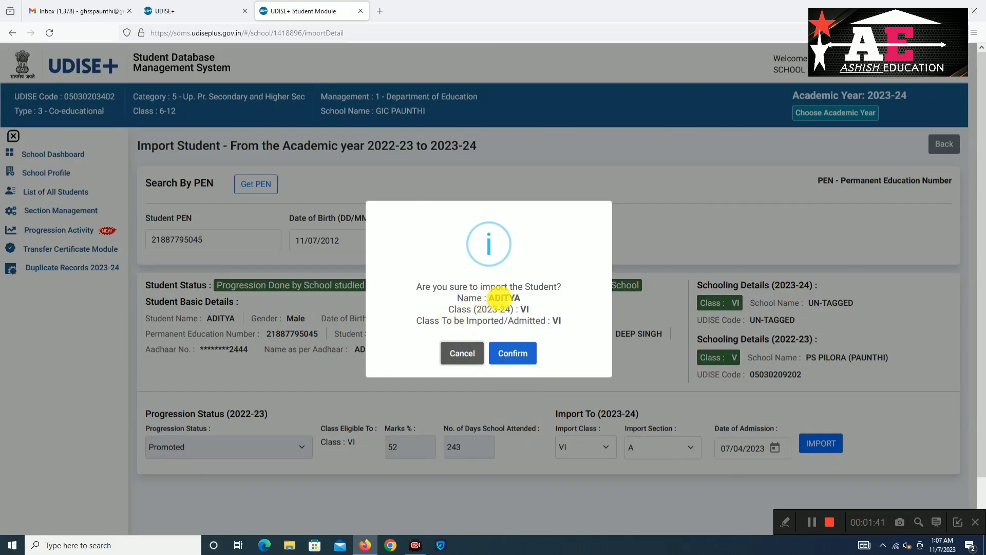
left_click(520, 354)
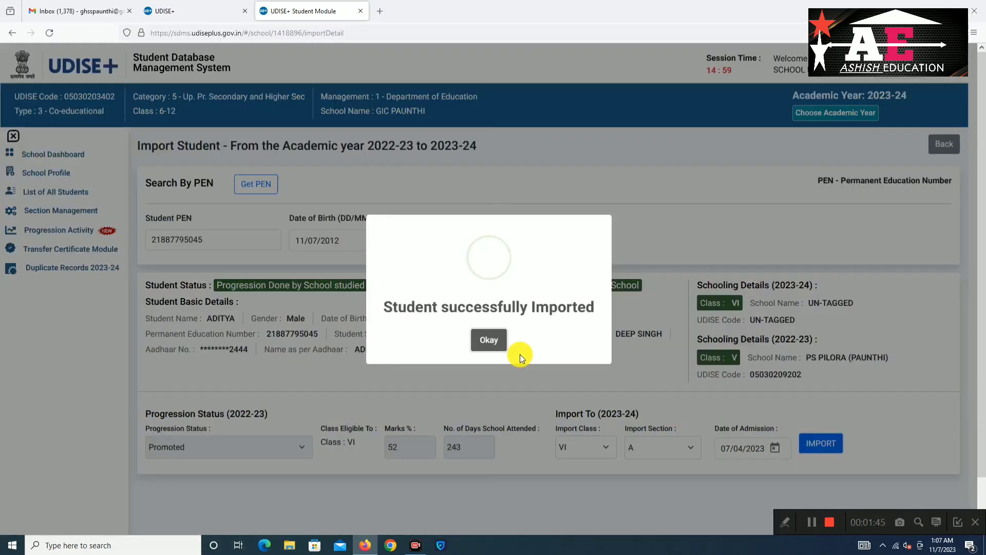
Review all students with class and entry status filters at All, then open the 2023-24 dropbox list
left_click(488, 340)
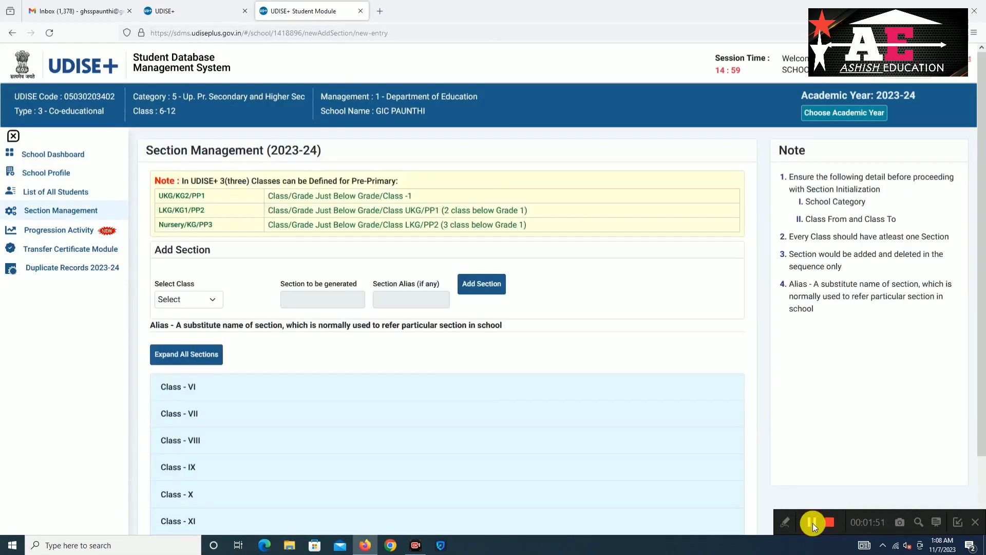
left_click(63, 192)
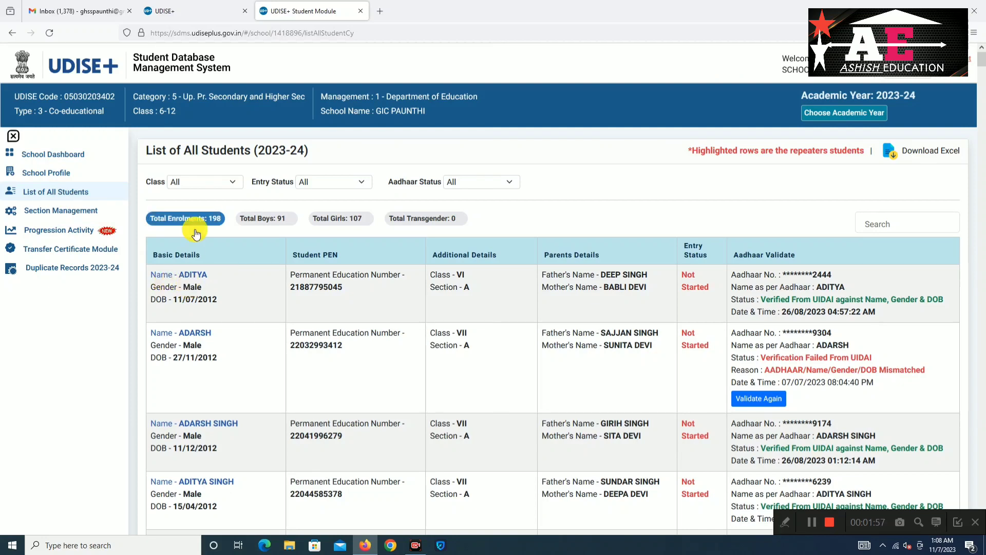
left_click(232, 184)
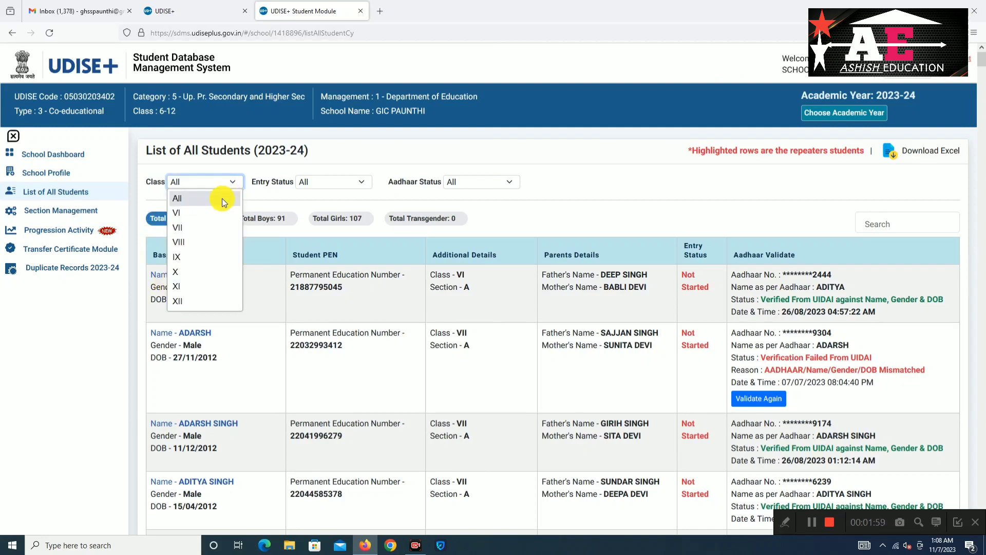
left_click(222, 198)
left_click(324, 184)
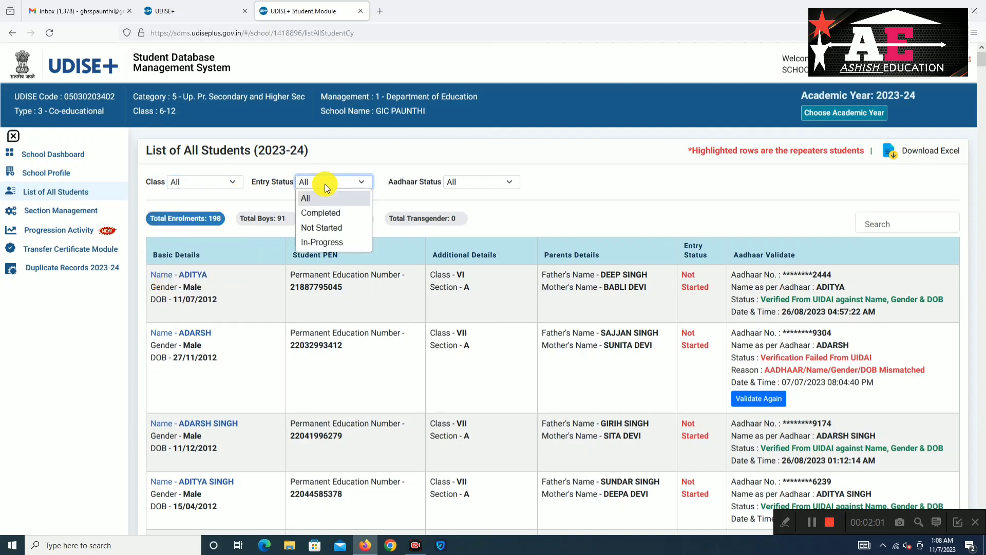
left_click(322, 199)
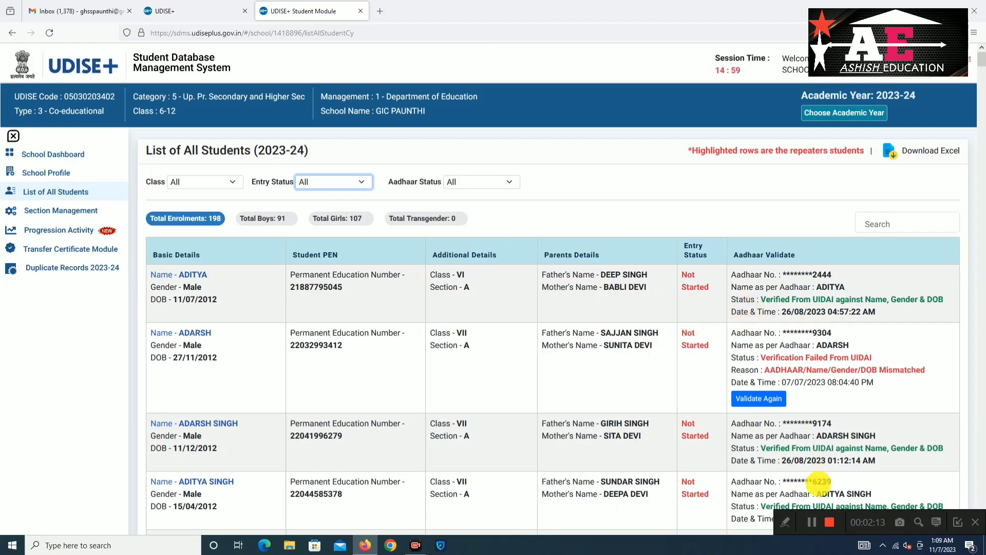
left_click(718, 328)
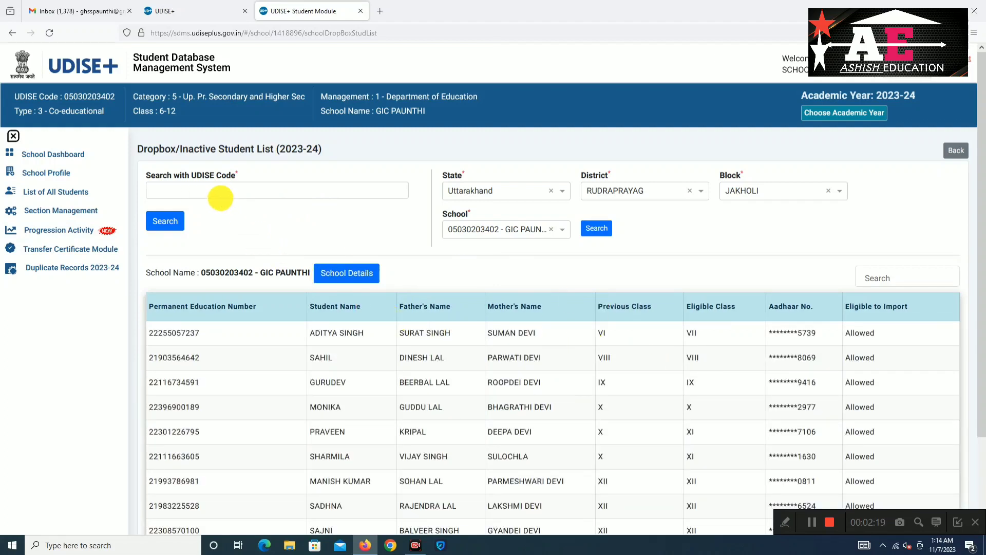
List the seven PS PILORA (PAUNTHI) class V dropbox students by UDISE code, skip printing, and return to Progression Activity
left_click(189, 191)
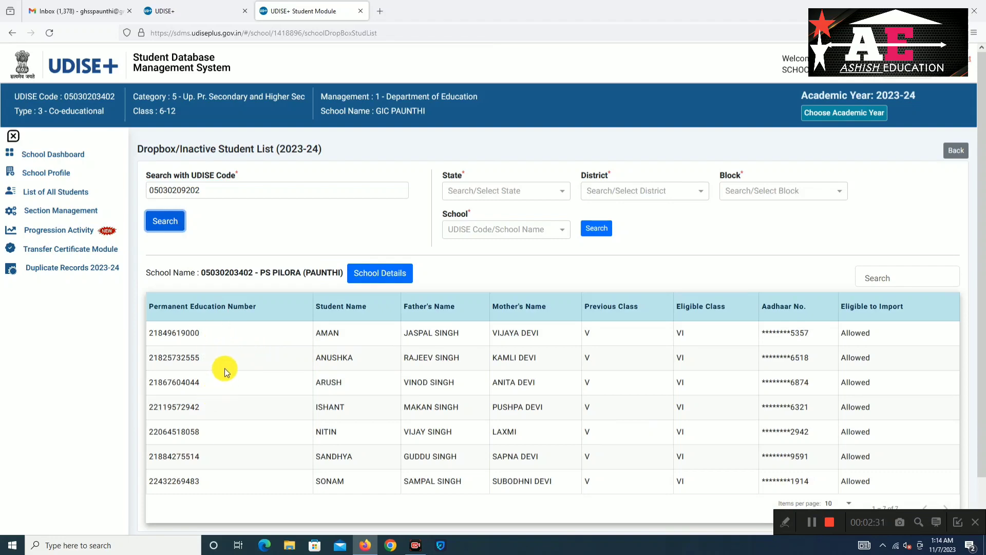
key("ctrl+p")
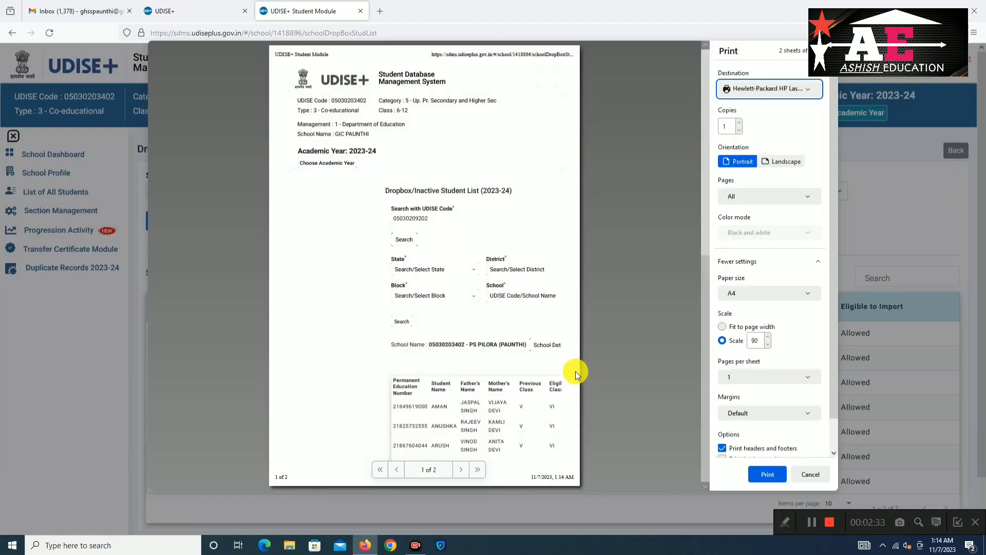
left_click(811, 523)
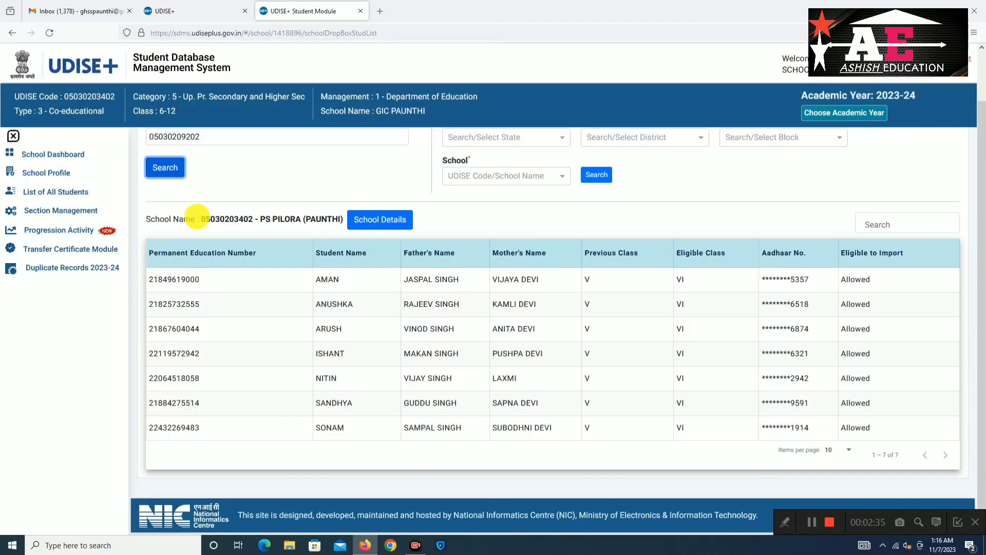
left_click(74, 235)
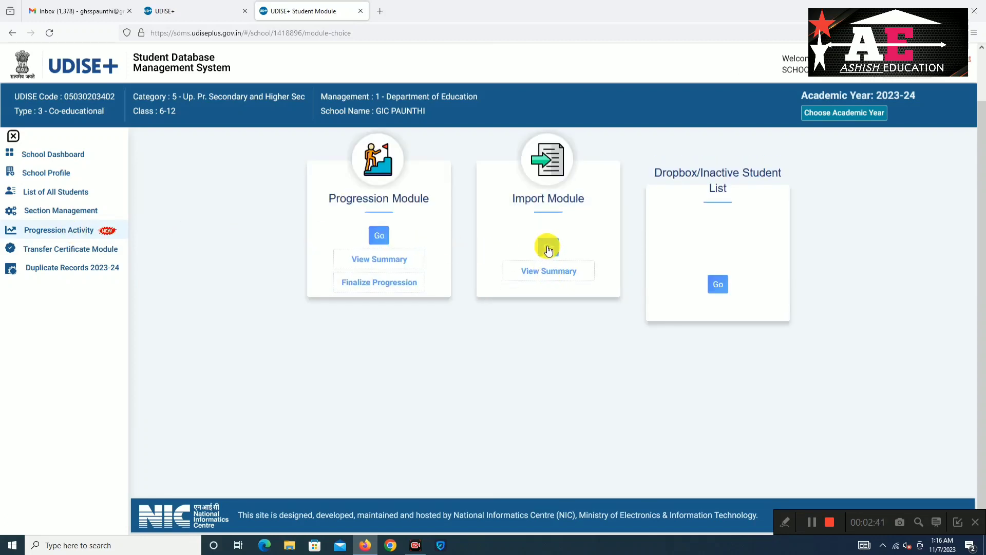
Look up the next PS PILORA student in the Import Module by PEN and date of birth
left_click(548, 248)
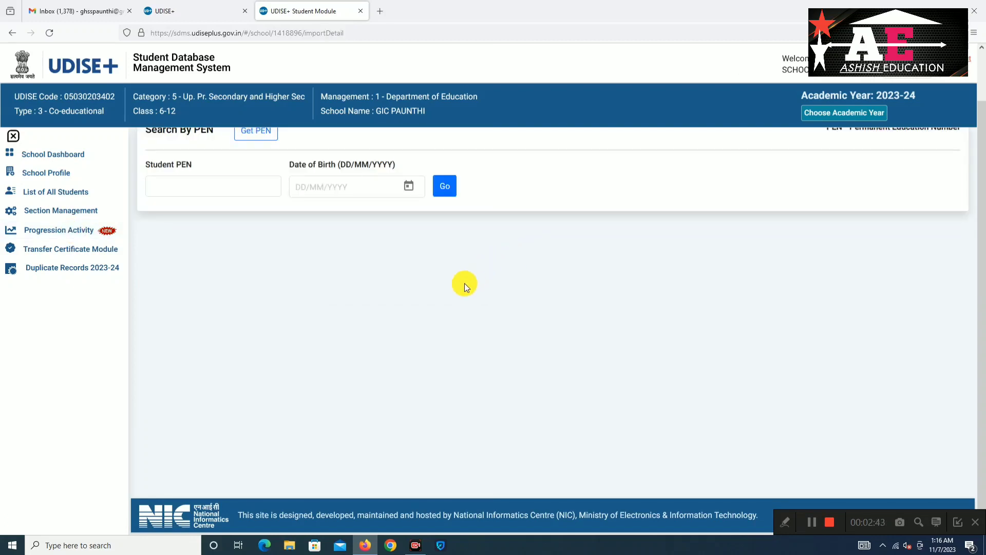
scroll(464, 282, "up", 2)
left_click(160, 237)
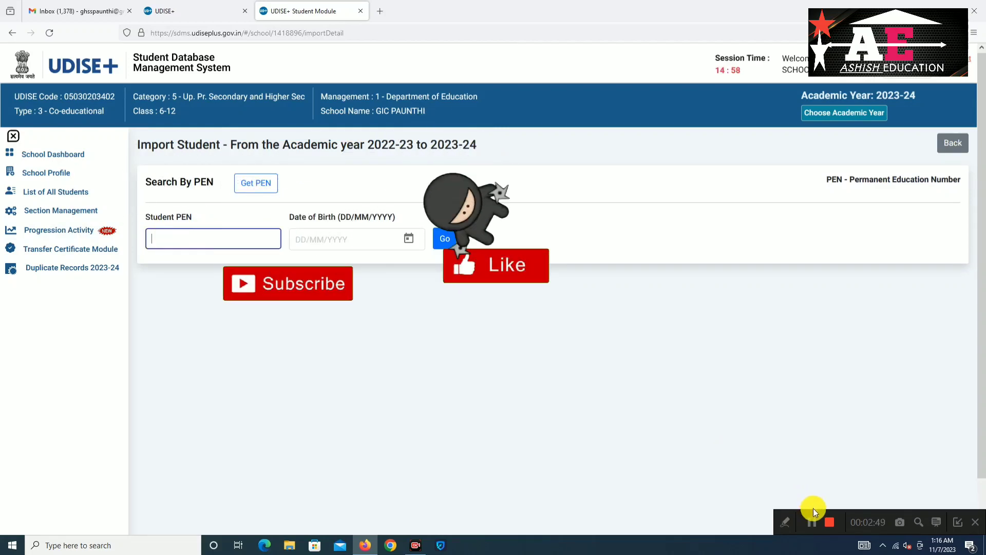
left_click(811, 522)
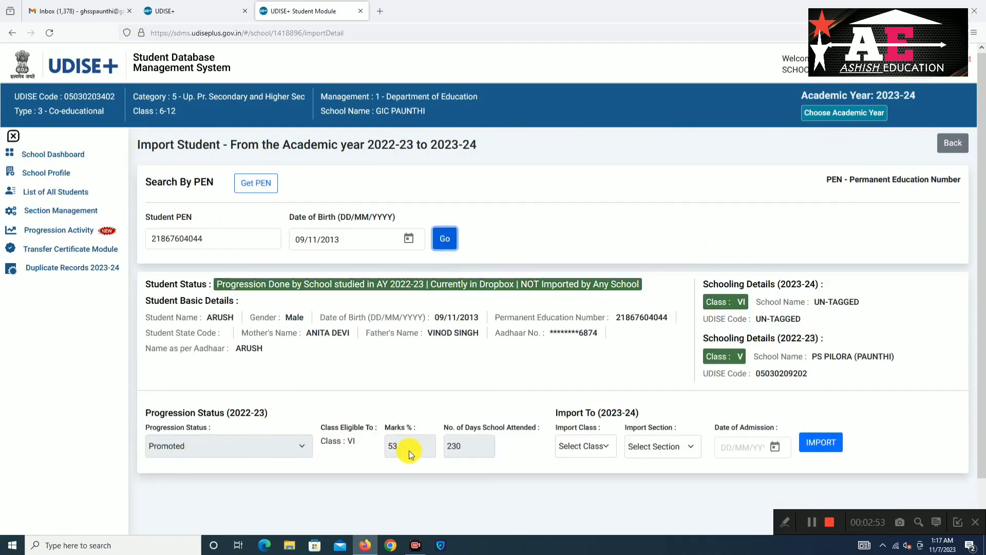
Import the student into class VI section A with admission date 07/04/2023 and confirm
left_click(584, 443)
left_click(573, 476)
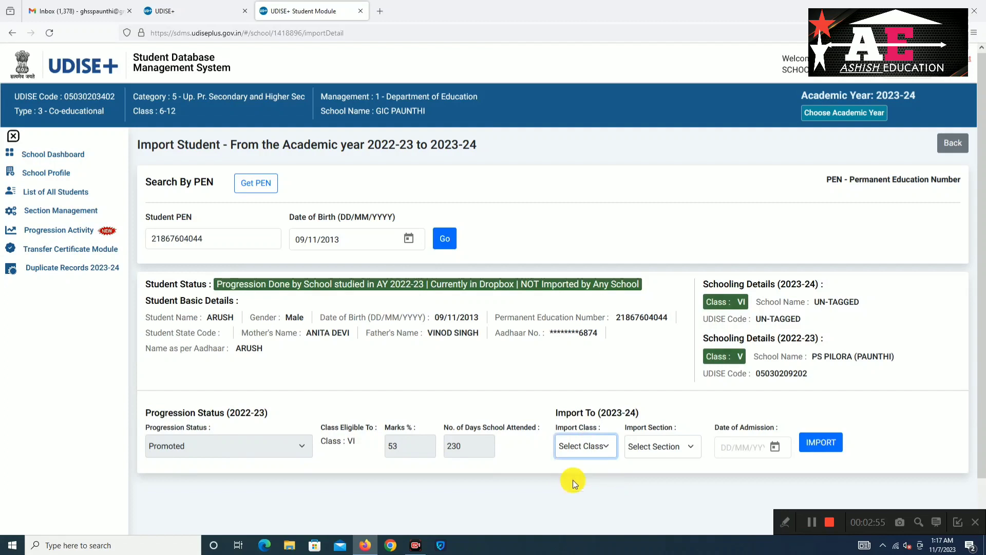
left_click(654, 450)
left_click(642, 482)
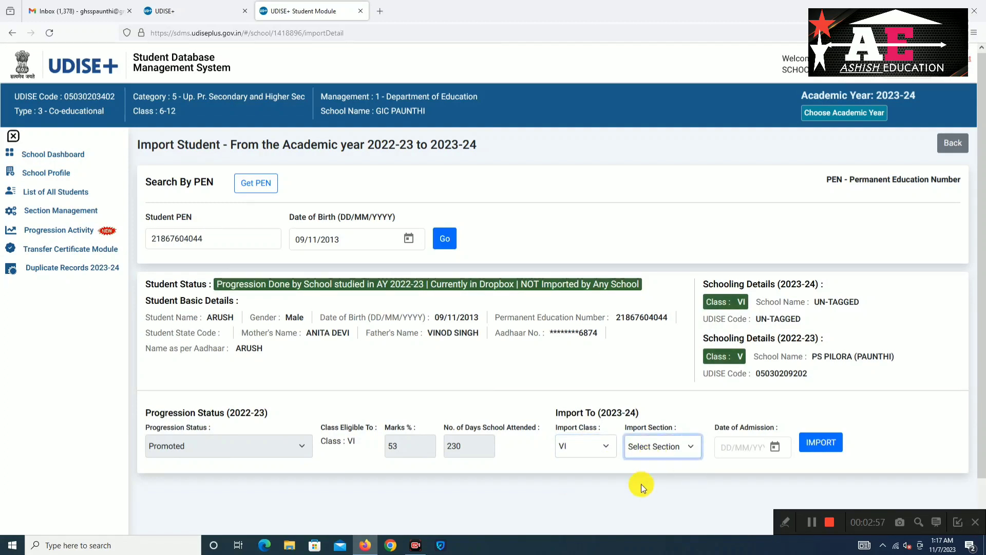
left_click(724, 446)
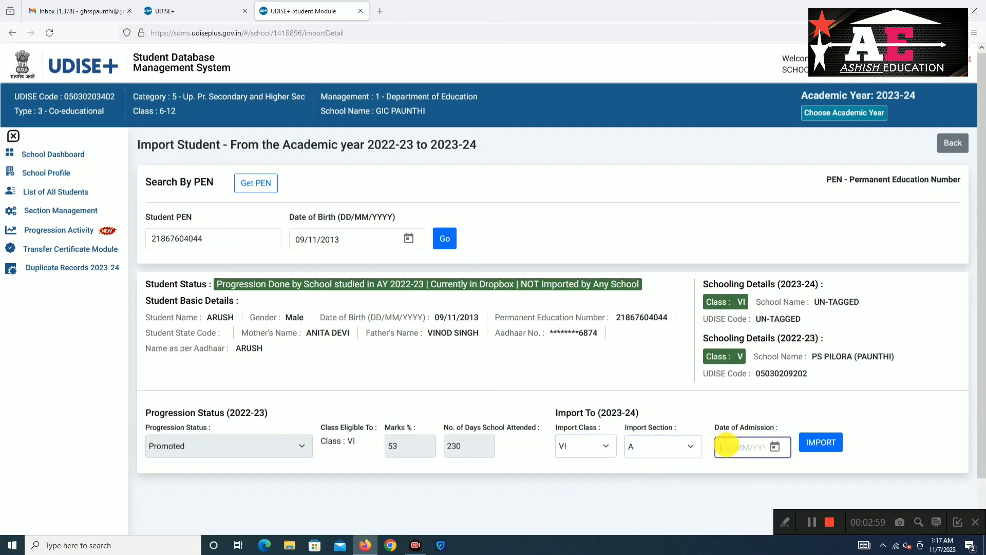
type("07")
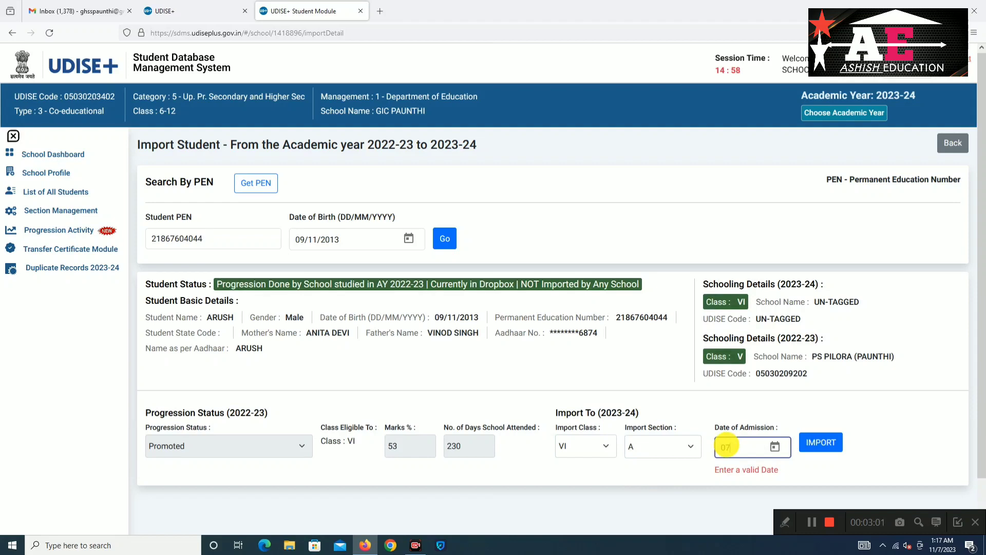
type("/04/")
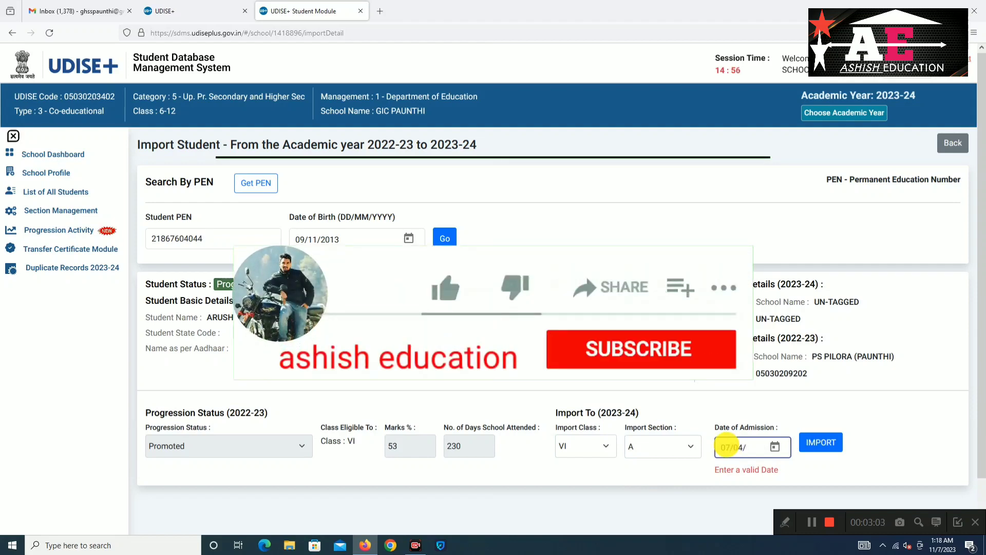
type("2023")
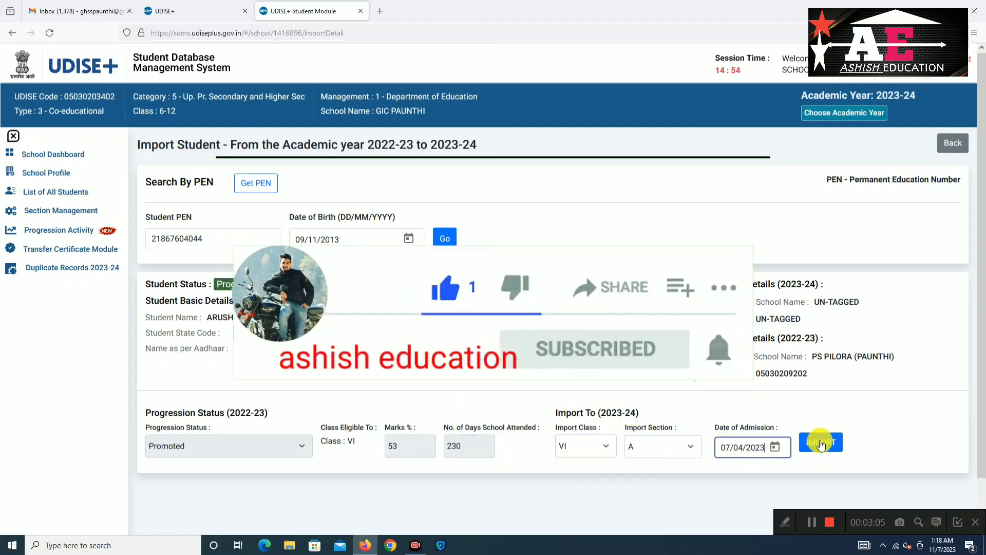
left_click(821, 453)
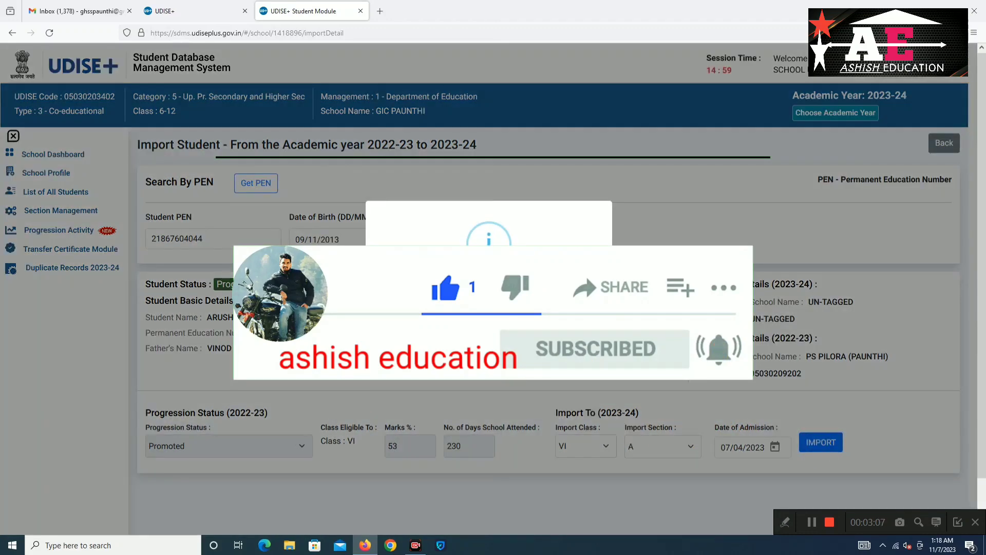
left_click(463, 355)
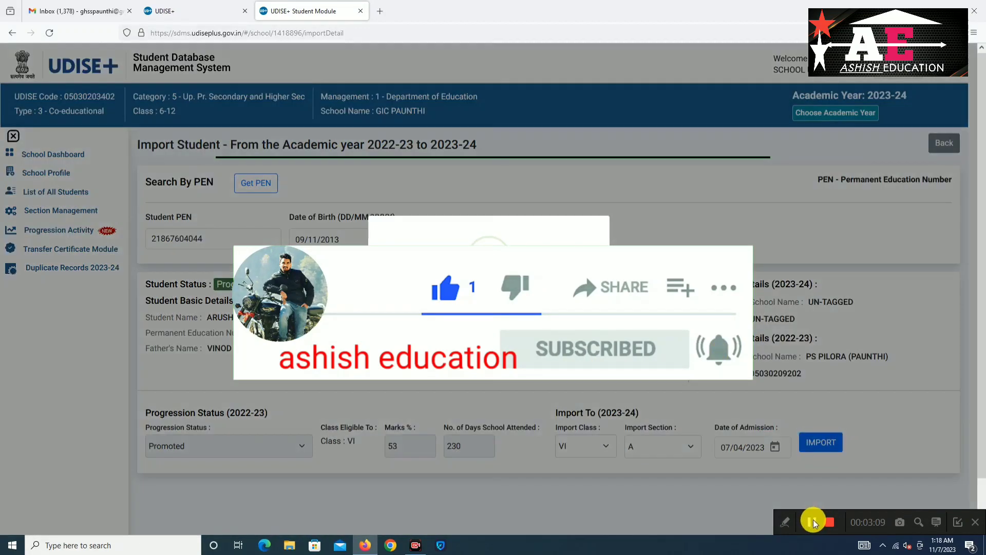